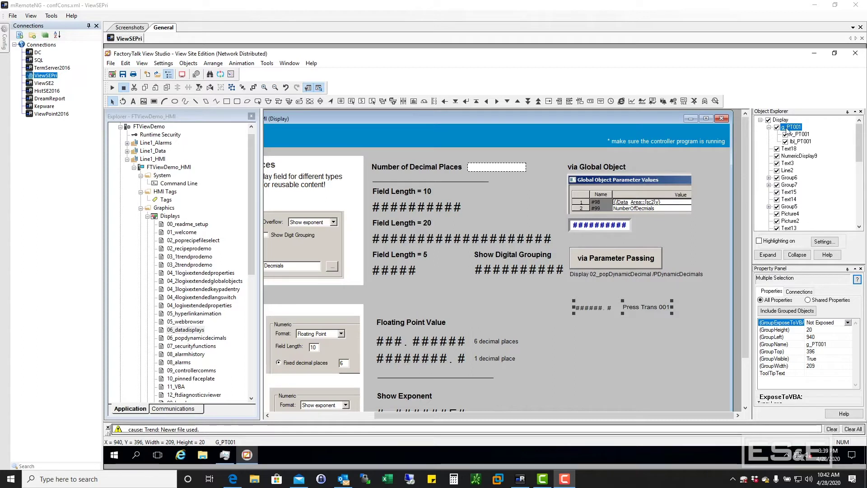
Select the Press Trans 001 group g_PT001 and copy it.
{"action": "left_click", "coordinate": [641, 311]}
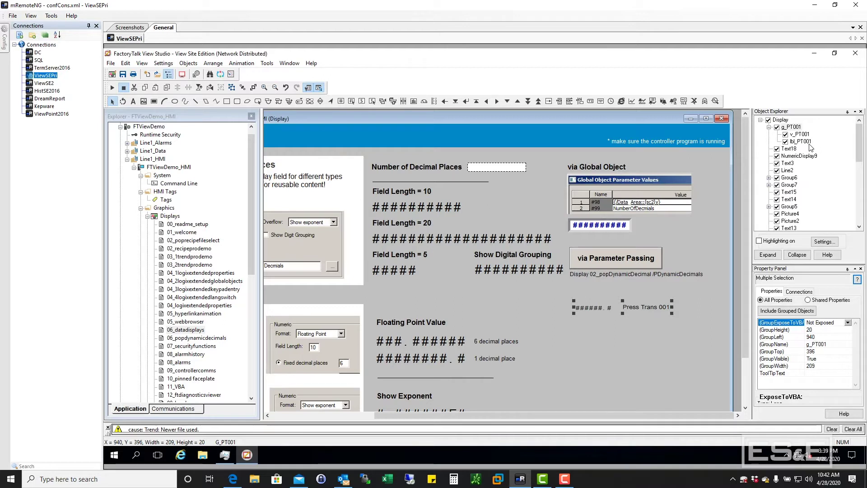
{"action": "left_click", "coordinate": [671, 360]}
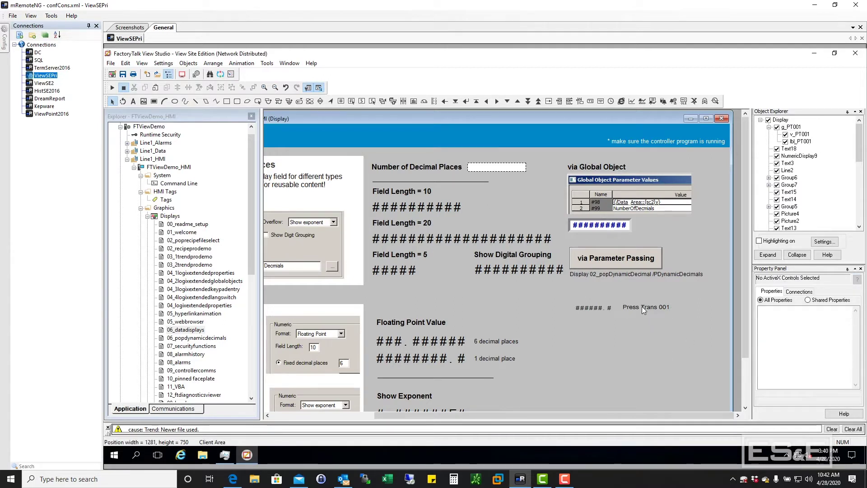
{"action": "left_click", "coordinate": [642, 308]}
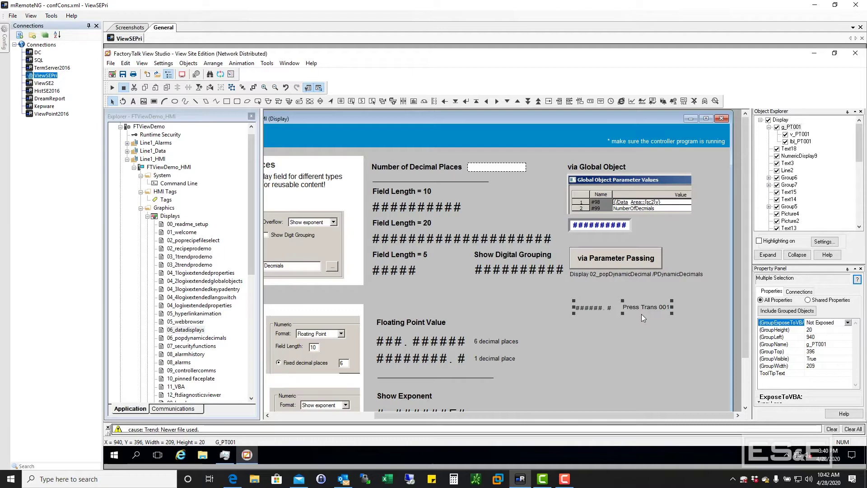
{"action": "right_click", "coordinate": [635, 305]}
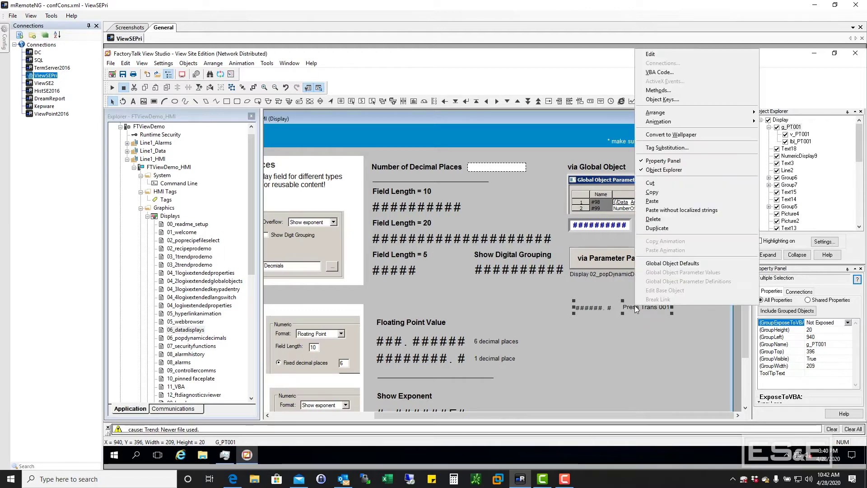
{"action": "left_click", "coordinate": [663, 192]}
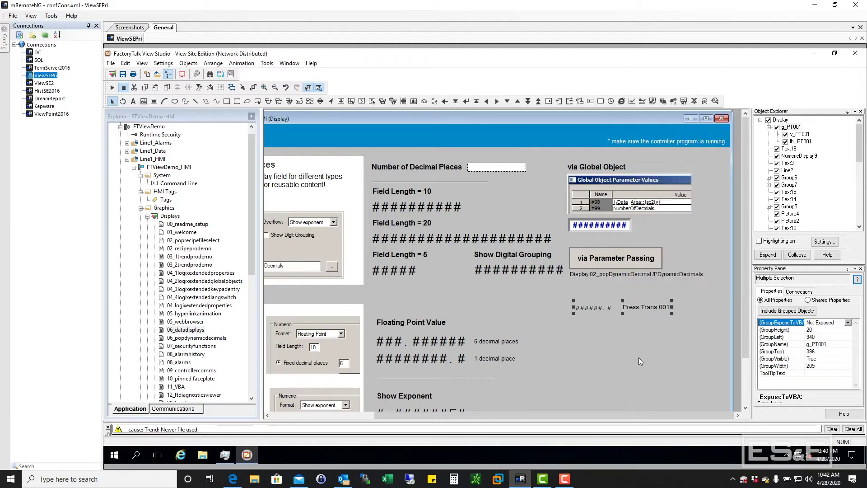
Paste the copy onto the display as g_PT3 and drag it just below the original.
{"action": "left_click", "coordinate": [627, 358]}
{"action": "right_click", "coordinate": [627, 358]}
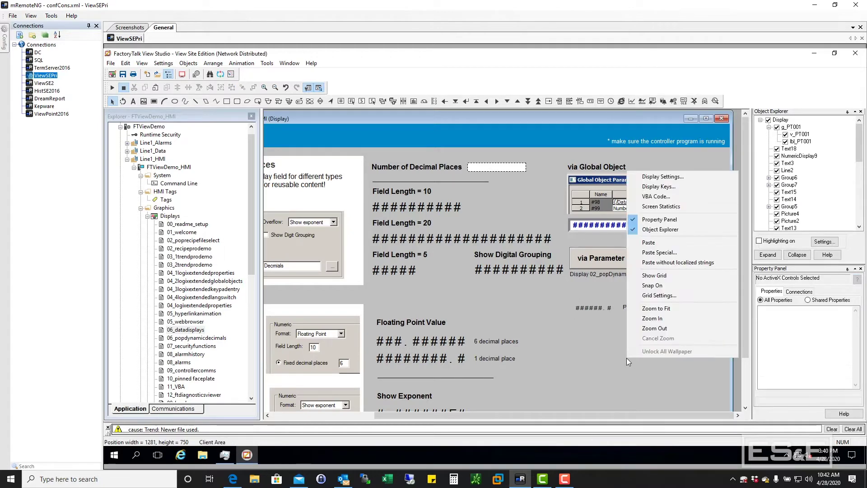
{"action": "left_click", "coordinate": [654, 244]}
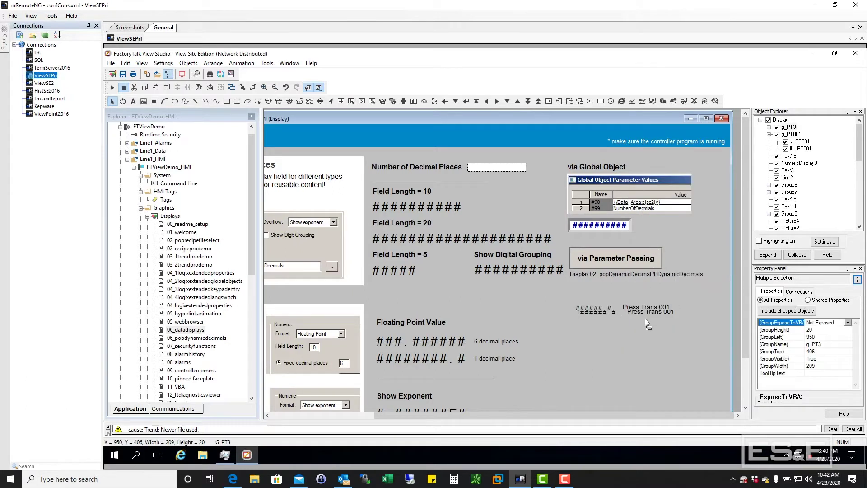
{"action": "left_click_drag", "start_coordinate": [645, 319], "coordinate": [641, 337]}
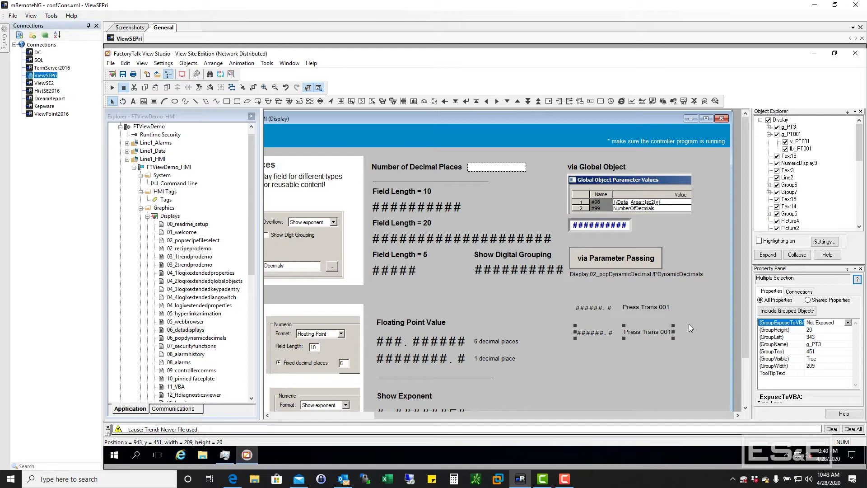
{"action": "left_click_drag", "start_coordinate": [861, 146], "coordinate": [863, 170]}
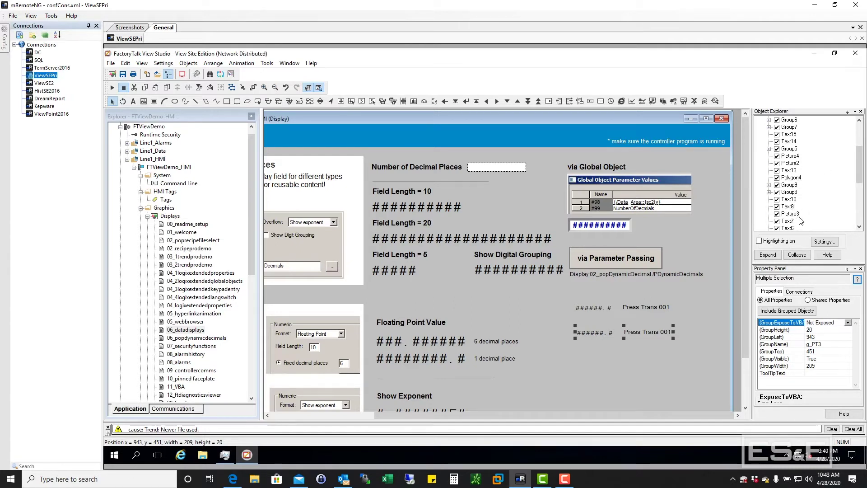
{"action": "left_click", "coordinate": [769, 185]}
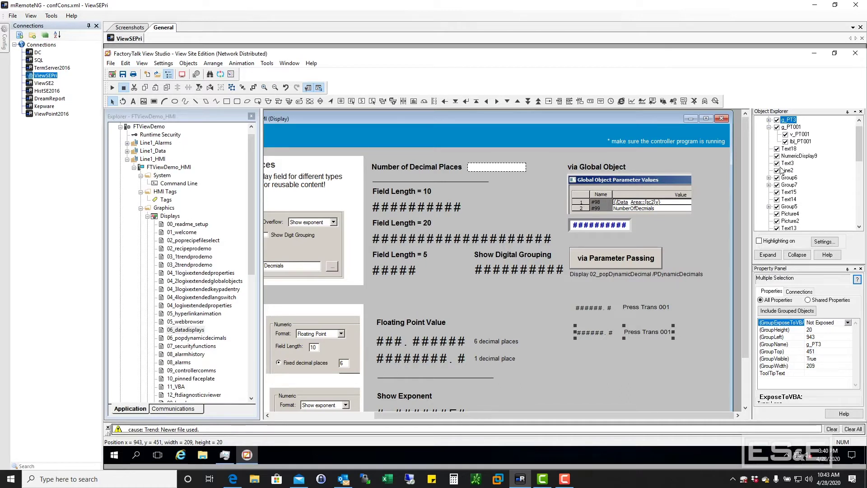
{"action": "left_click", "coordinate": [769, 207]}
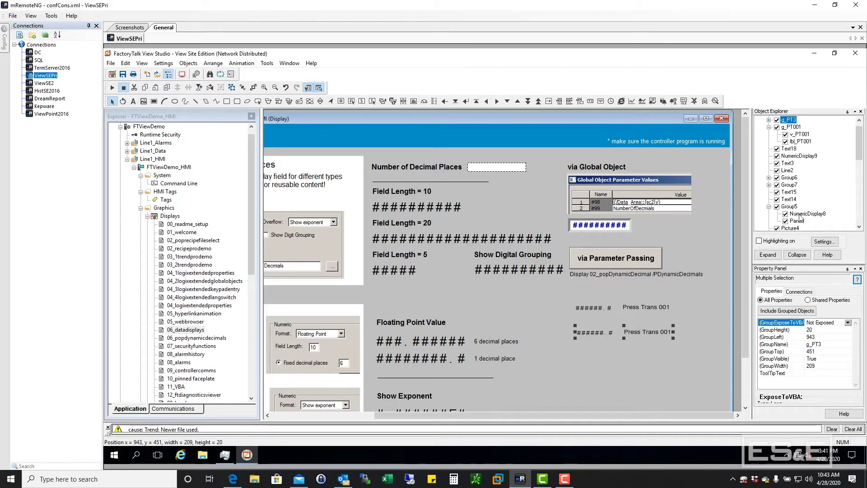
{"action": "left_click", "coordinate": [769, 206]}
{"action": "scroll", "coordinate": [859, 137], "scroll_direction": "up", "scroll_amount": 1}
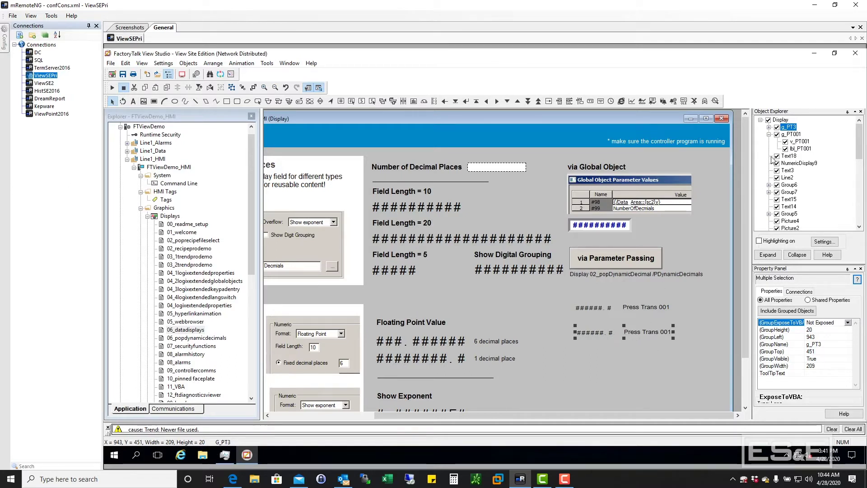
{"action": "left_click", "coordinate": [798, 141]}
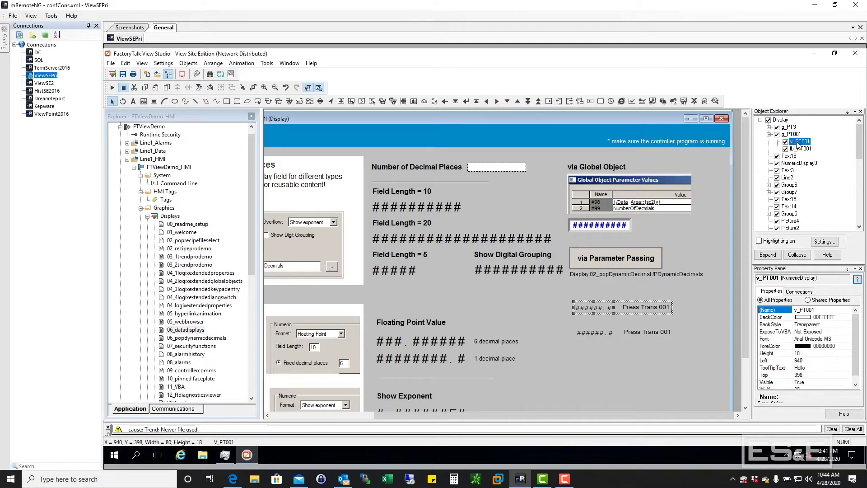
{"action": "left_click", "coordinate": [798, 150]}
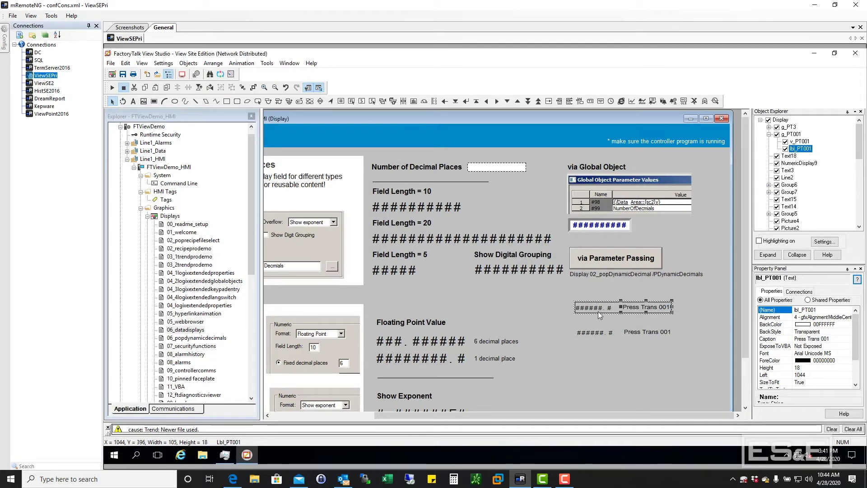
{"action": "left_click", "coordinate": [602, 336]}
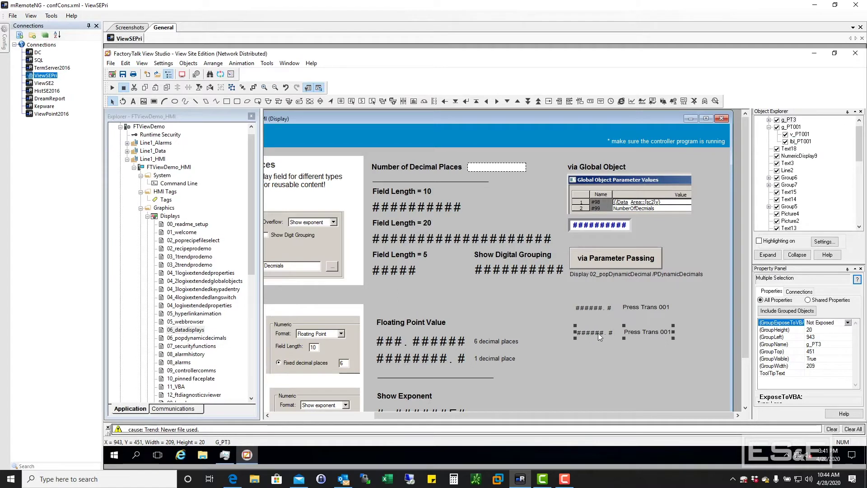
{"action": "double_click", "coordinate": [598, 334]}
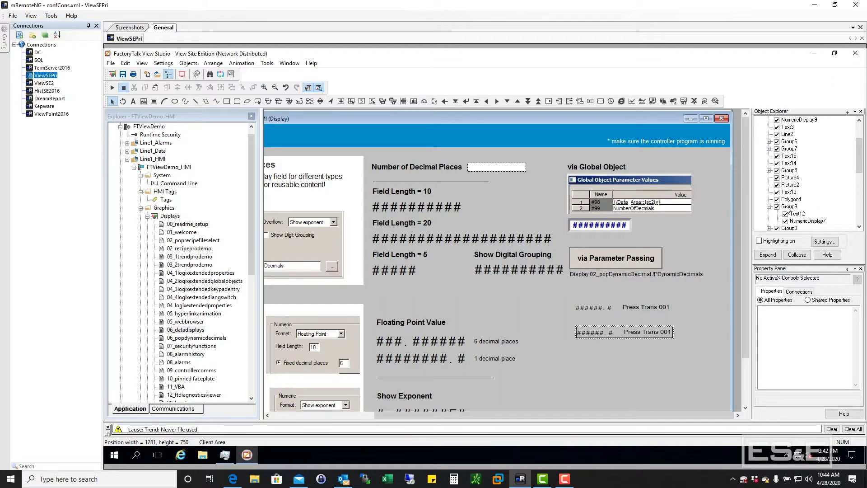
{"action": "left_click_drag", "start_coordinate": [862, 167], "coordinate": [863, 141]}
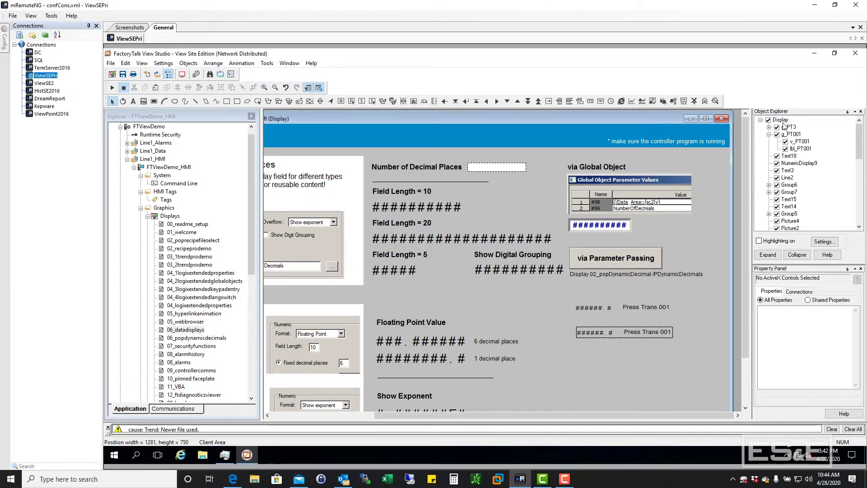
{"action": "left_click", "coordinate": [803, 142]}
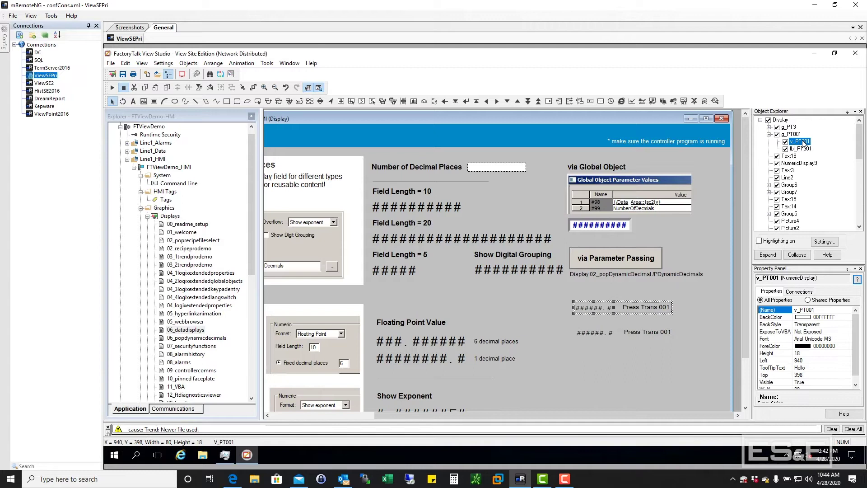
{"action": "left_click", "coordinate": [804, 149]}
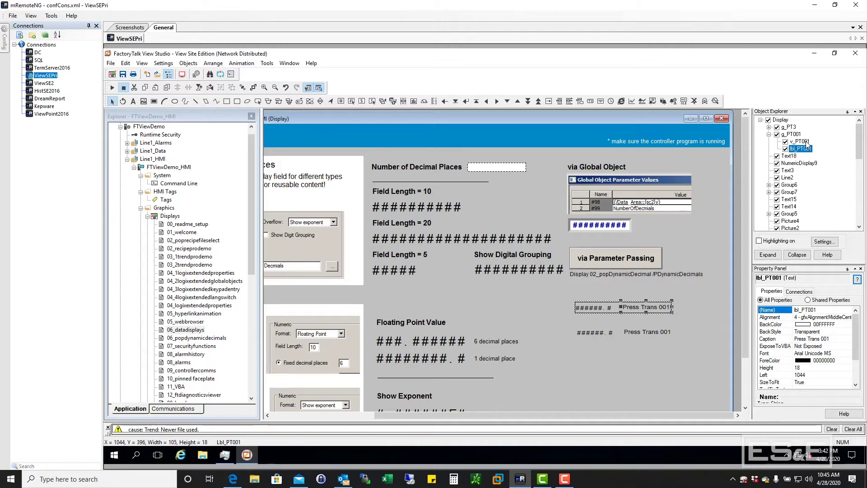
{"action": "double_click", "coordinate": [799, 141]}
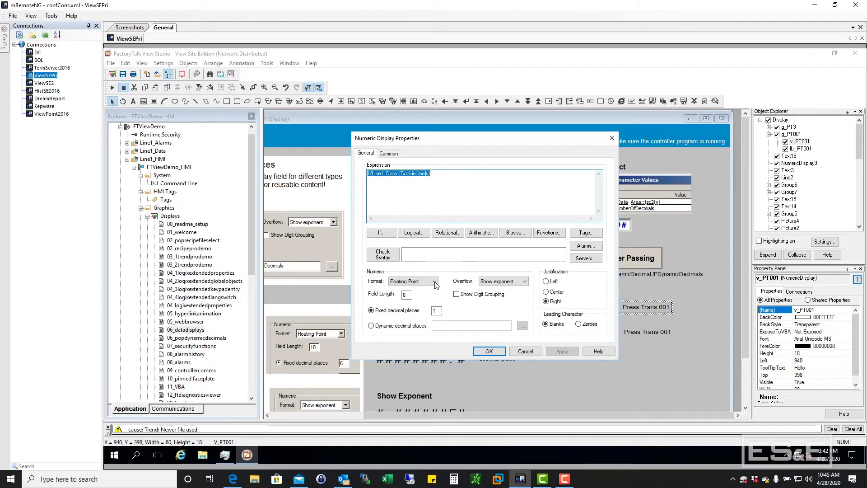
{"action": "left_click", "coordinate": [389, 153]}
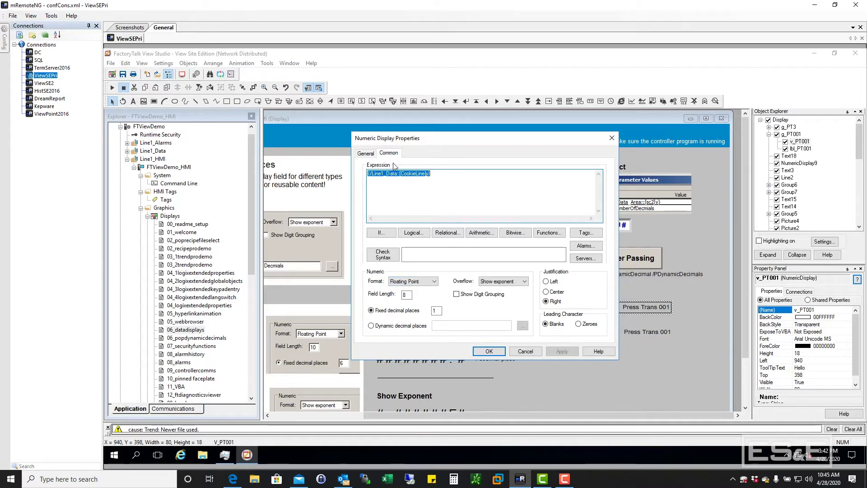
{"action": "left_click", "coordinate": [365, 154]}
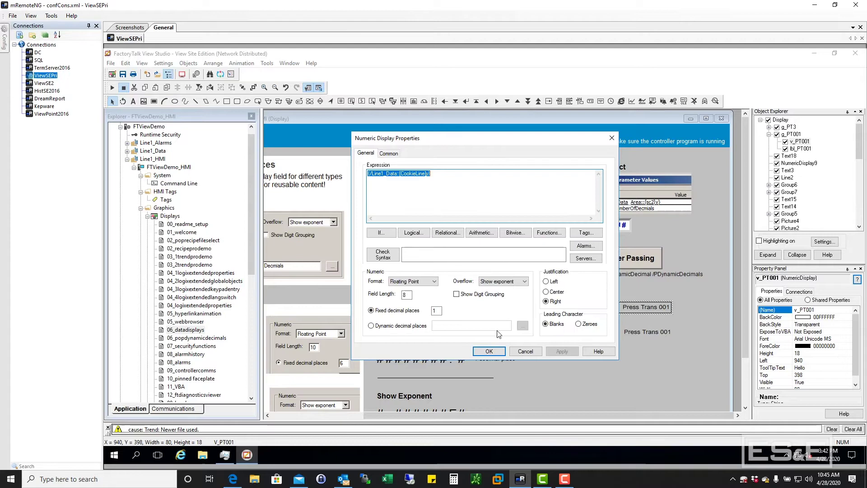
{"action": "left_click", "coordinate": [533, 352]}
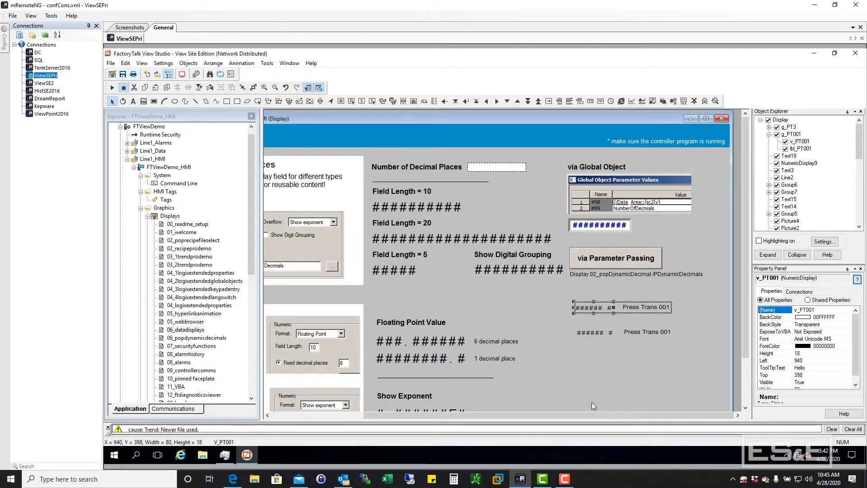
{"action": "left_click", "coordinate": [807, 150]}
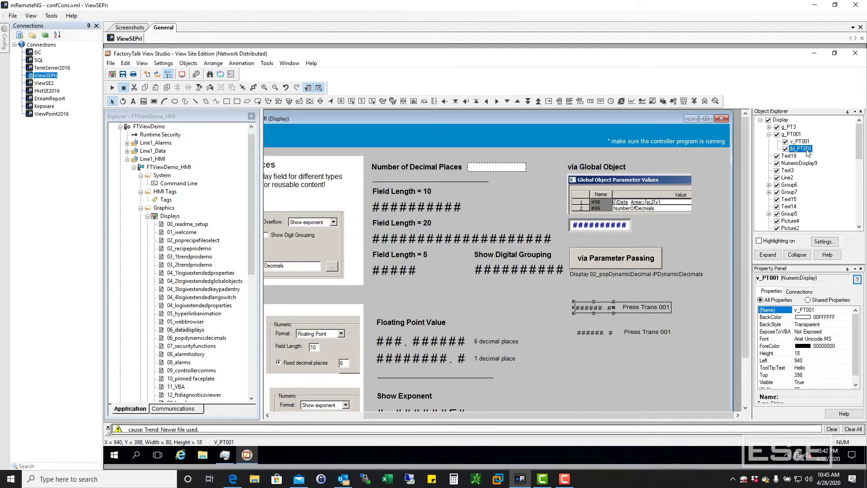
{"action": "double_click", "coordinate": [650, 307]}
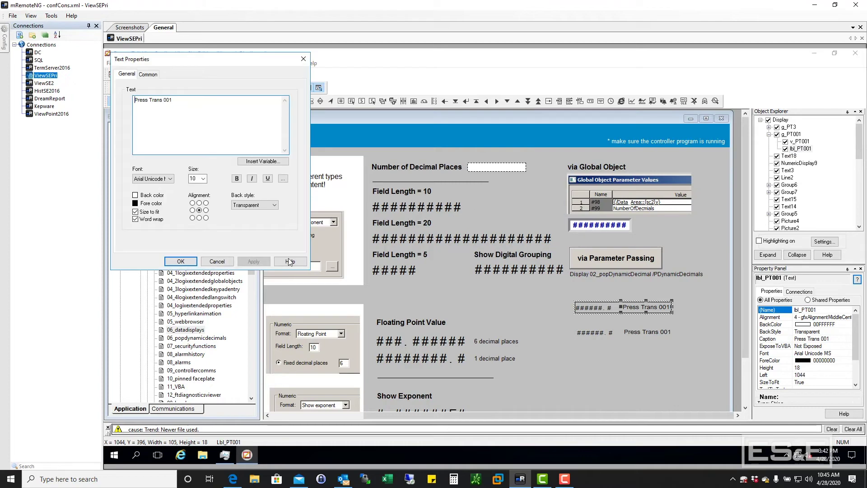
{"action": "left_click", "coordinate": [216, 261]}
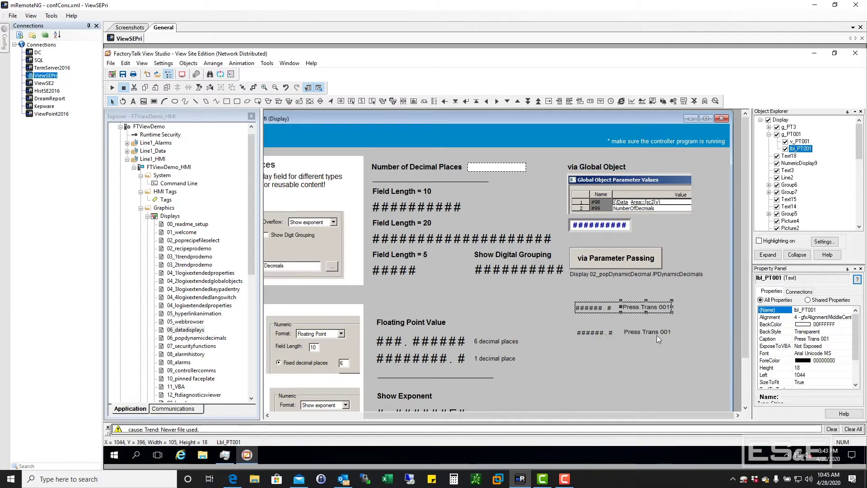
Rename the pasted g_PT3 group's (GroupName) to g_PT002.
{"action": "left_click", "coordinate": [642, 333]}
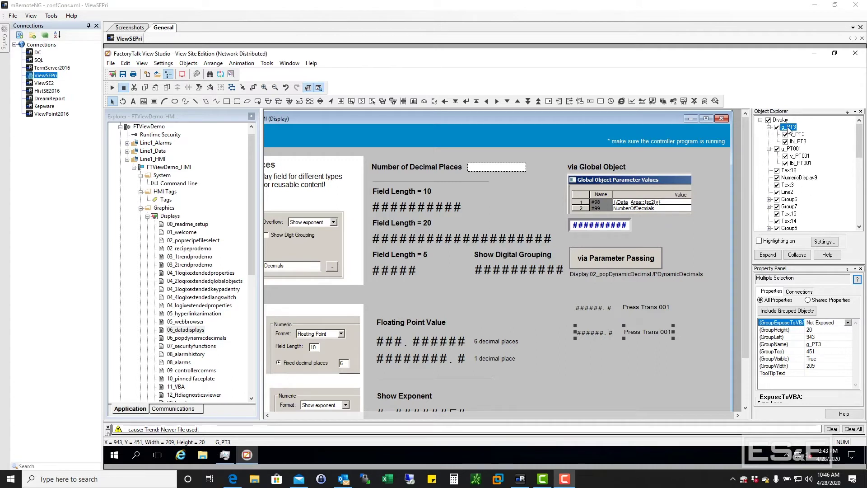
{"action": "left_click", "coordinate": [831, 345]}
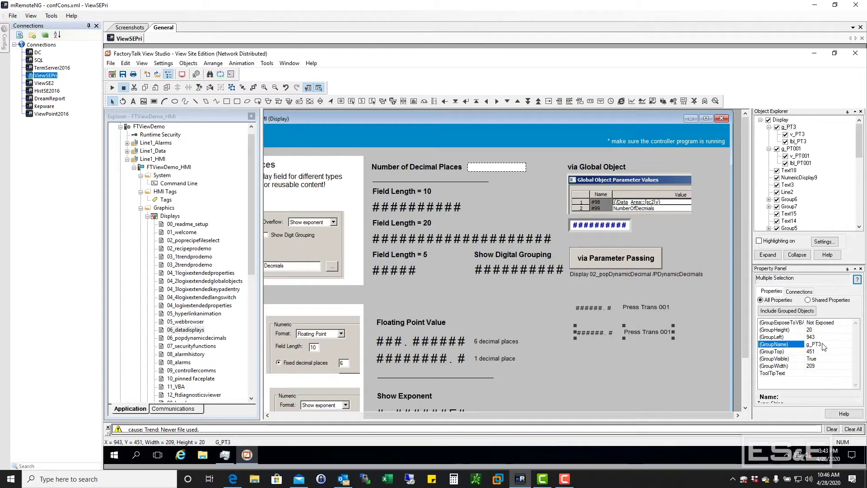
{"action": "left_click", "coordinate": [824, 346]}
{"action": "type", "text": "002"}
{"action": "key", "text": "Return"}
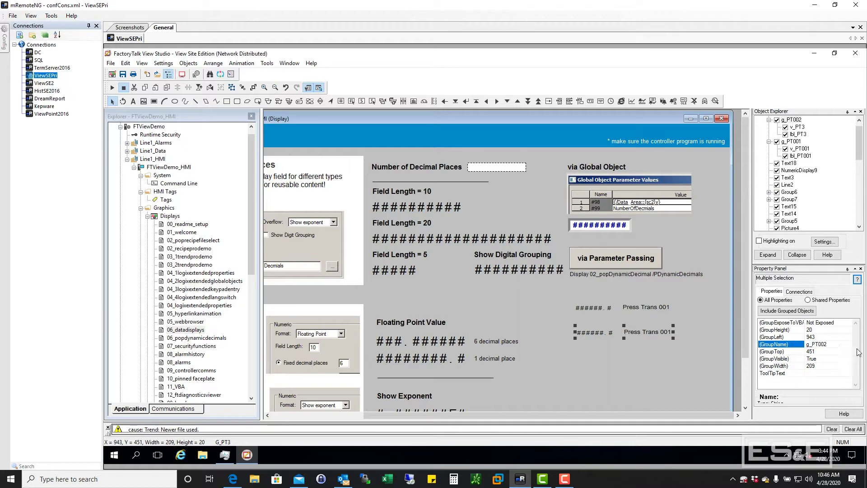
Rename the numeric display v_PT3 to v_PT002.
{"action": "left_click", "coordinate": [798, 127]}
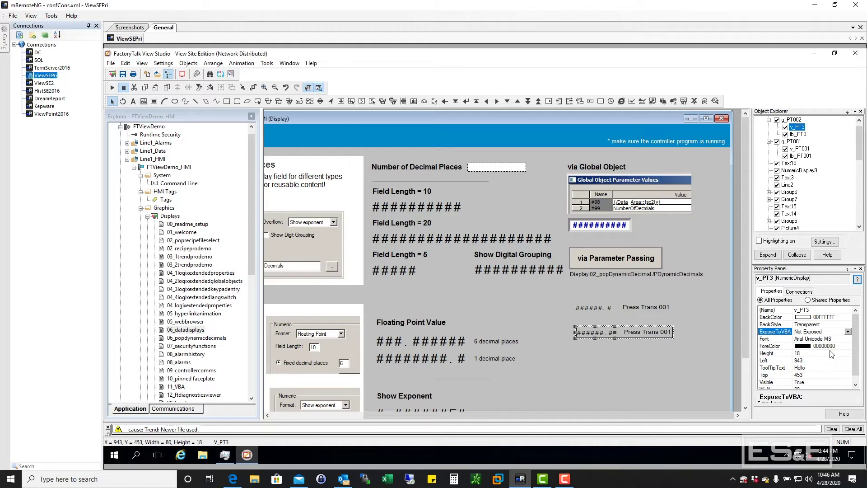
{"action": "left_click", "coordinate": [808, 310]}
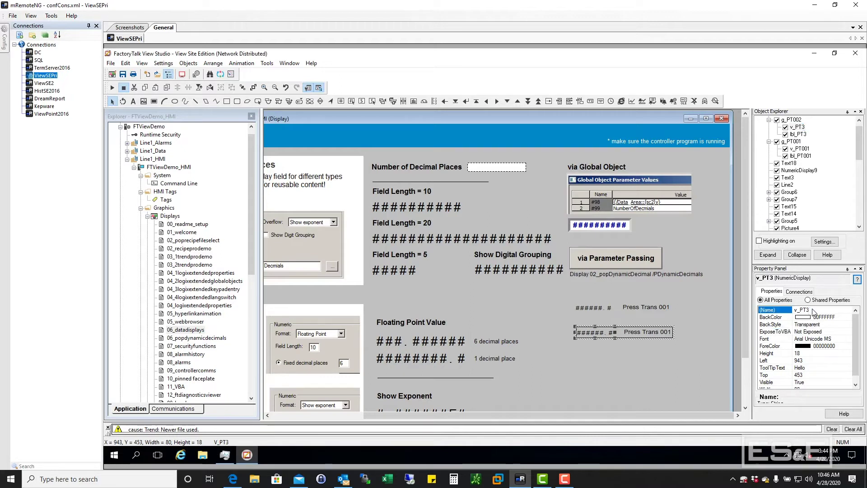
{"action": "left_click", "coordinate": [814, 311]}
{"action": "left_click", "coordinate": [815, 312]}
{"action": "key", "text": "BackSpace"}
{"action": "type", "text": "002"}
{"action": "key", "text": "Return"}
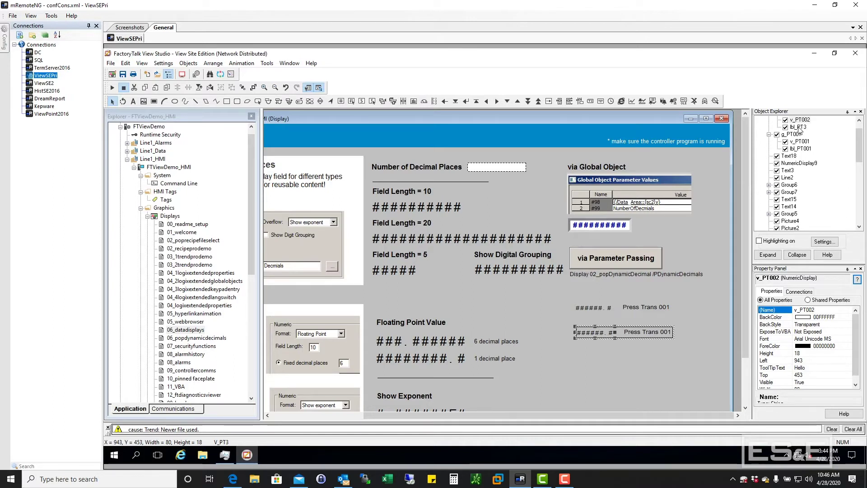
Rename the label lbl_PT3 to lbl_PT002.
{"action": "left_click", "coordinate": [798, 128]}
{"action": "left_click", "coordinate": [815, 313]}
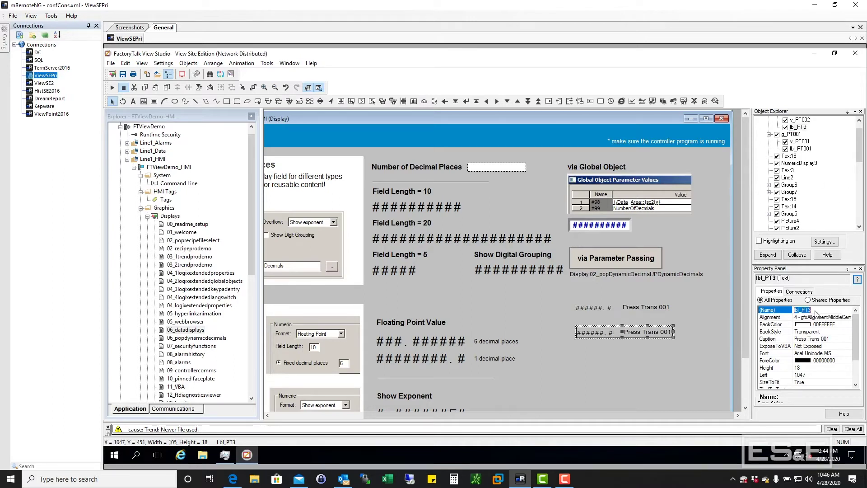
{"action": "left_click", "coordinate": [817, 314]}
{"action": "type", "text": "002"}
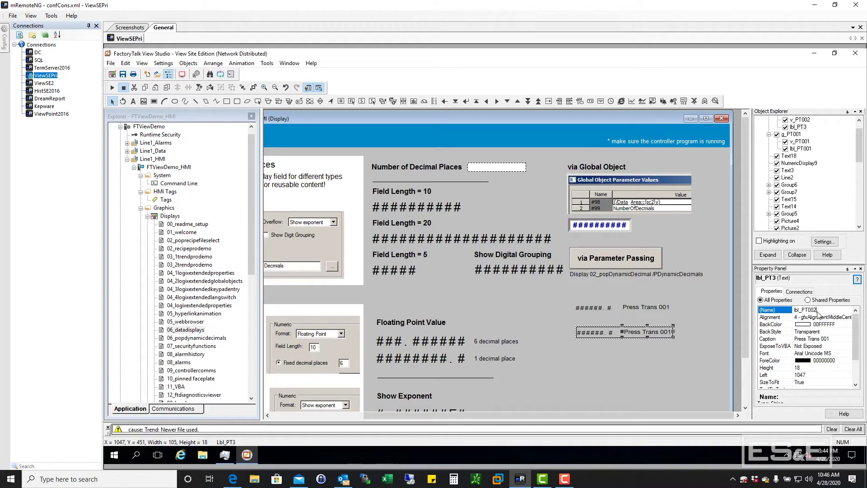
{"action": "key", "text": "Return"}
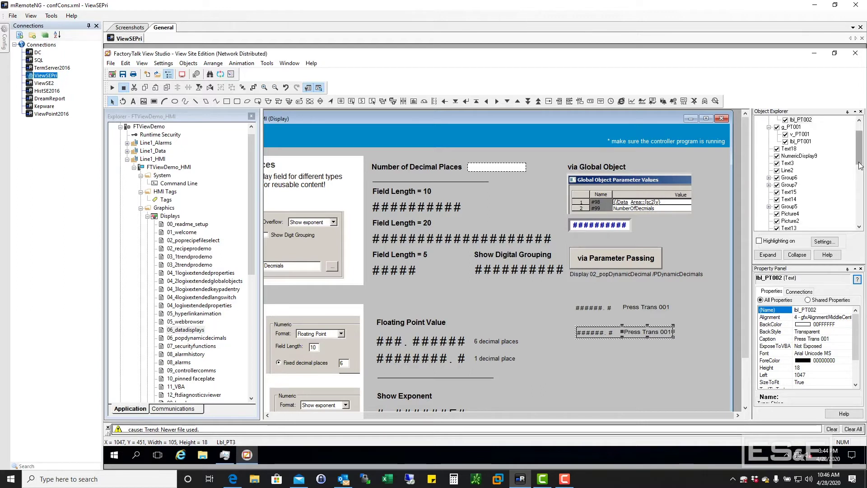
Check v_PT001's settings inside g_PT001 without changes, then open v_PT002's Numeric Display Properties.
{"action": "scroll", "coordinate": [861, 162], "scroll_direction": "up", "scroll_amount": 1}
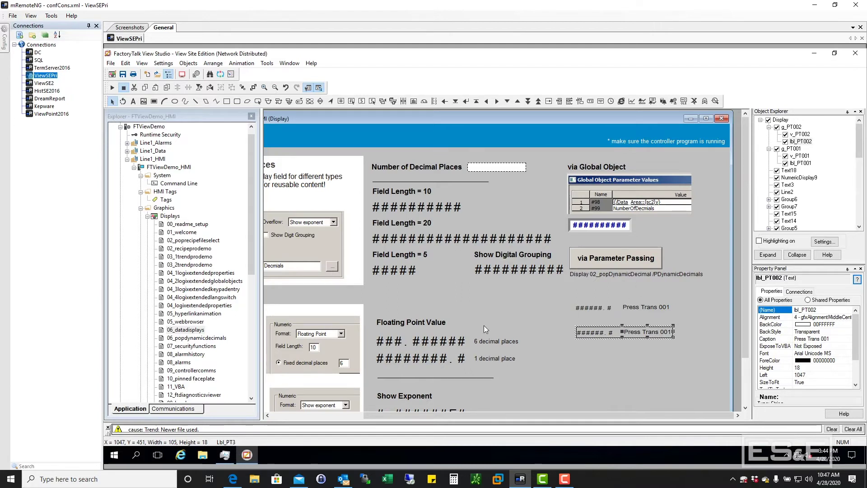
{"action": "left_click", "coordinate": [603, 308]}
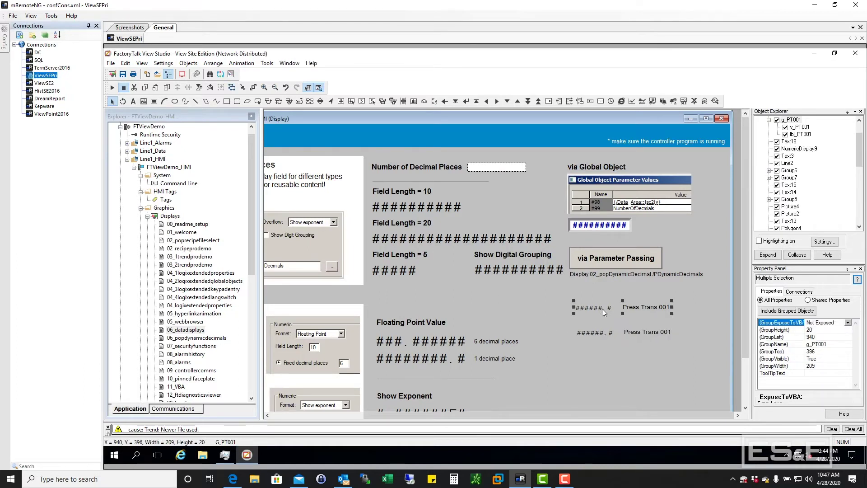
{"action": "double_click", "coordinate": [602, 308]}
{"action": "left_click", "coordinate": [603, 309]}
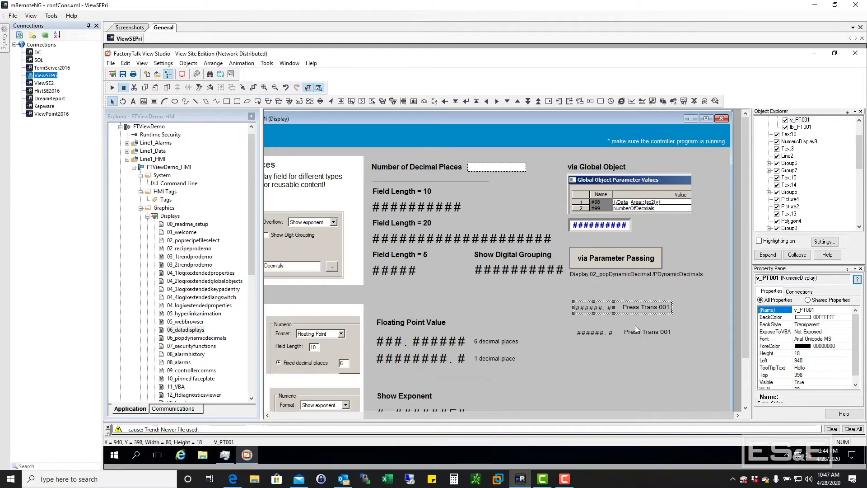
{"action": "double_click", "coordinate": [598, 308]}
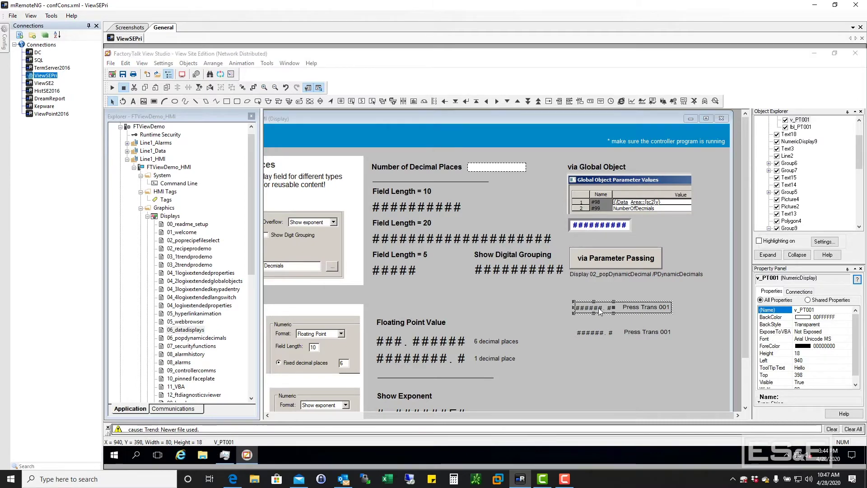
{"action": "left_click", "coordinate": [523, 351]}
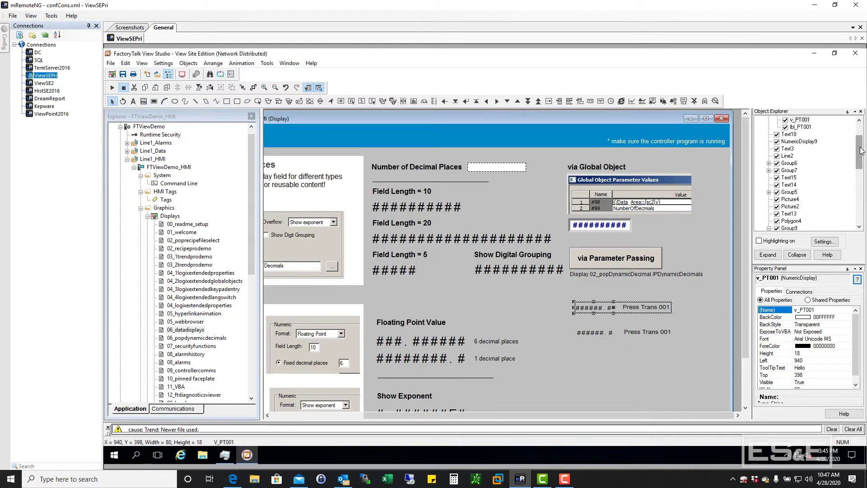
{"action": "scroll", "coordinate": [791, 138], "scroll_direction": "up", "scroll_amount": 2}
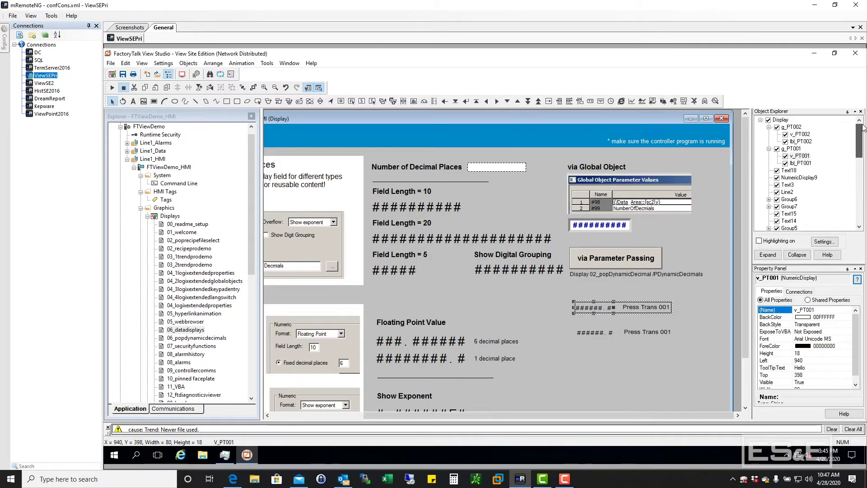
{"action": "double_click", "coordinate": [801, 134]}
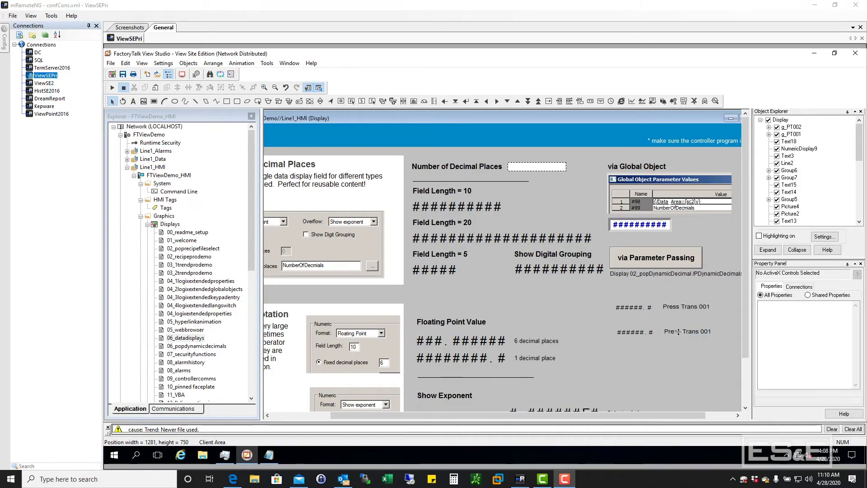
Paste another Press Trans copy as g_PT1 and move it lower on the display.
{"action": "left_click", "coordinate": [625, 333]}
{"action": "left_click", "coordinate": [627, 334]}
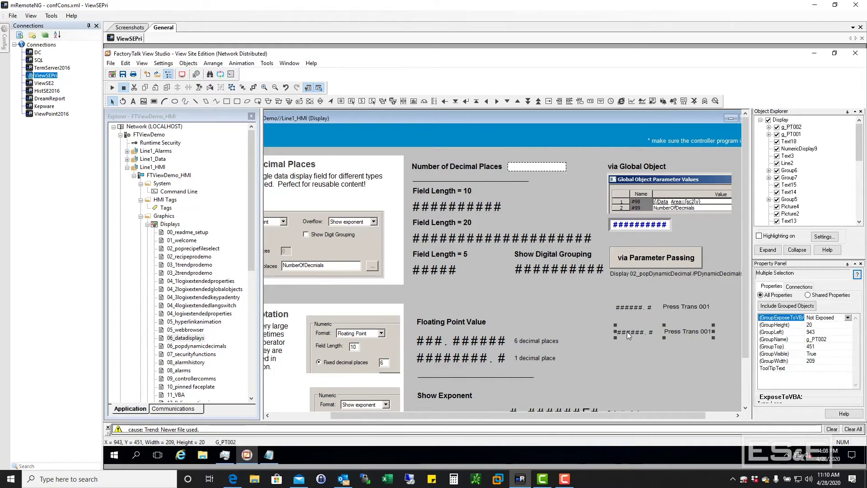
{"action": "right_click", "coordinate": [652, 337]}
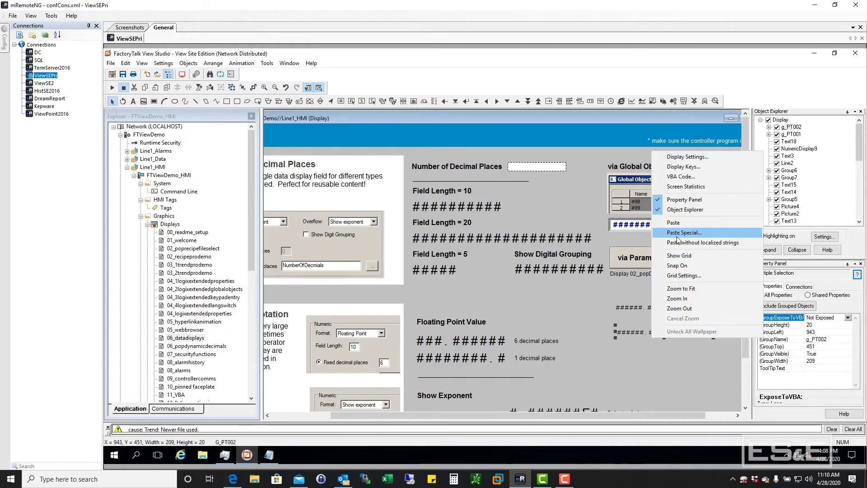
{"action": "right_click", "coordinate": [628, 334]}
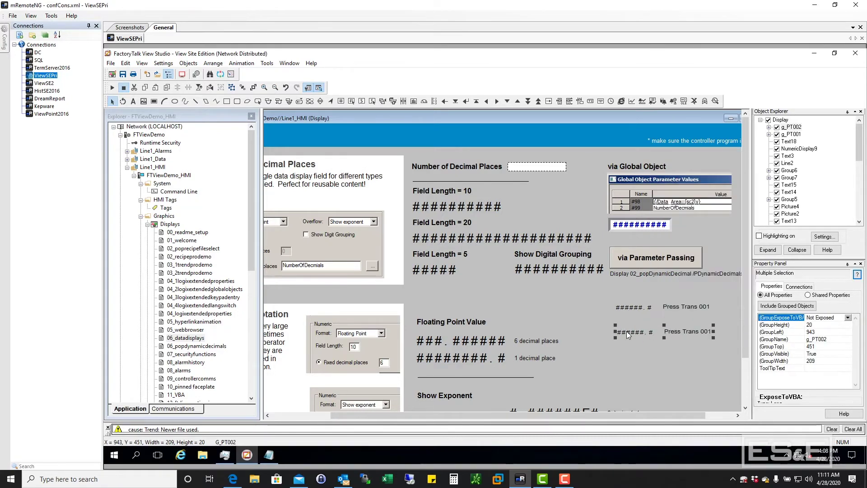
{"action": "left_click", "coordinate": [653, 381]}
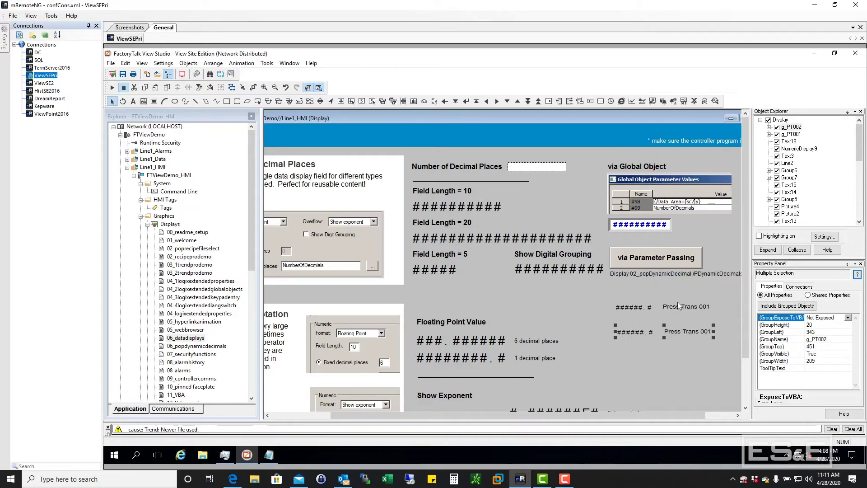
{"action": "right_click", "coordinate": [647, 378]}
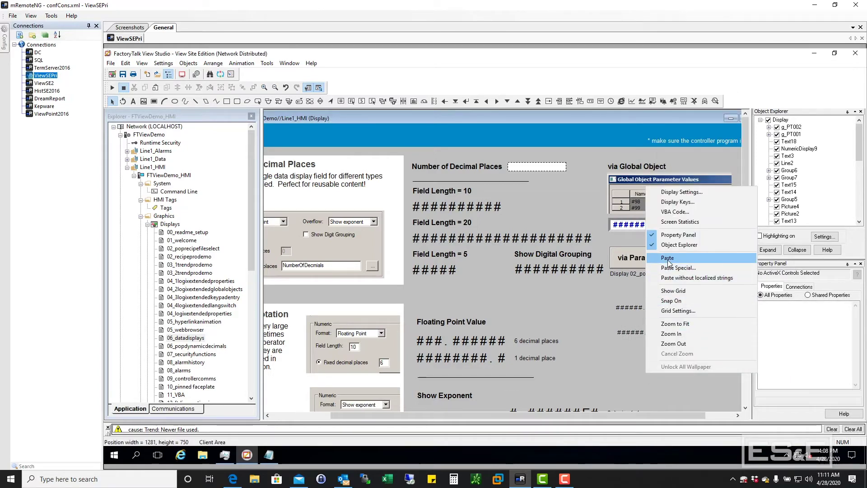
{"action": "left_click", "coordinate": [668, 258]}
{"action": "left_click_drag", "start_coordinate": [645, 343], "coordinate": [643, 368]}
Paste a fourth copy as g_PT2 below the others, then expand g_PT2 and g_PT1 in Object Explorer.
{"action": "right_click", "coordinate": [640, 373]}
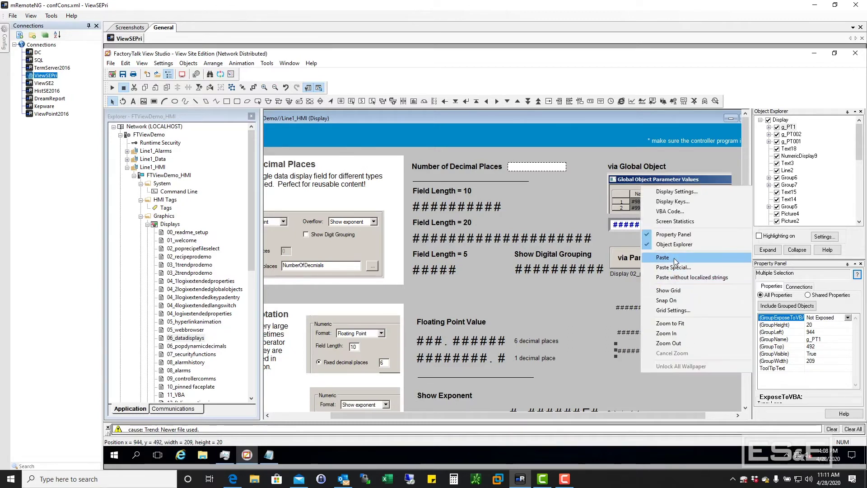
{"action": "left_click", "coordinate": [675, 261]}
{"action": "left_click_drag", "start_coordinate": [658, 344], "coordinate": [658, 376]}
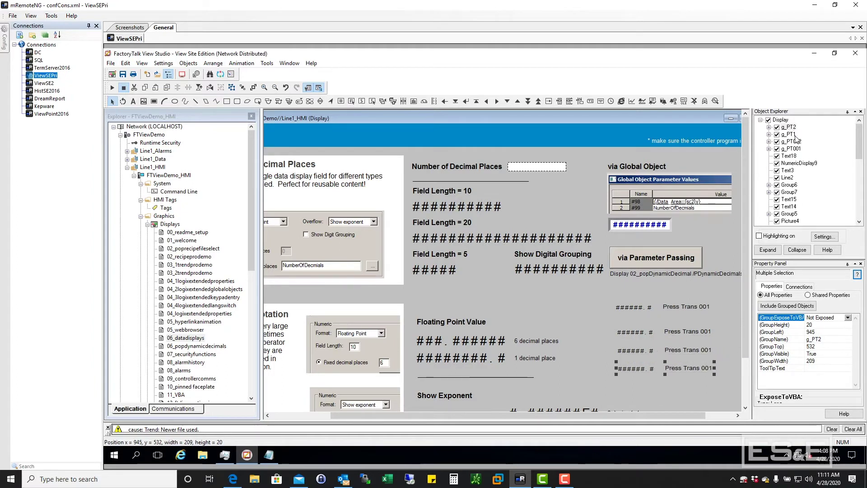
{"action": "left_click", "coordinate": [769, 127]}
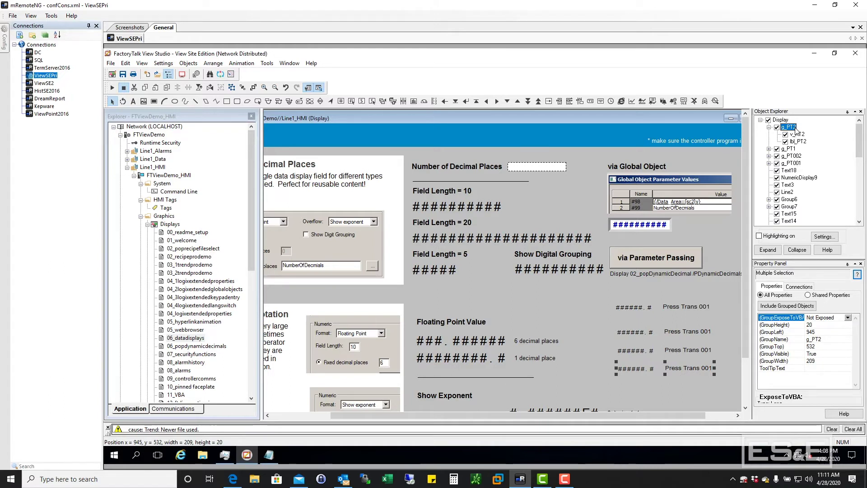
{"action": "left_click", "coordinate": [769, 149]}
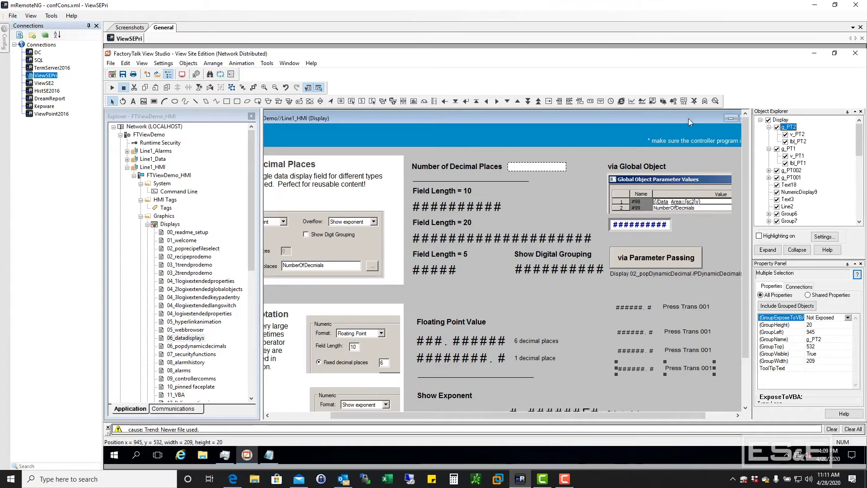
Close 06_datadisplays, saving its changes, and select the Displays folder in the project tree.
{"action": "left_click_drag", "start_coordinate": [688, 117], "coordinate": [663, 118]}
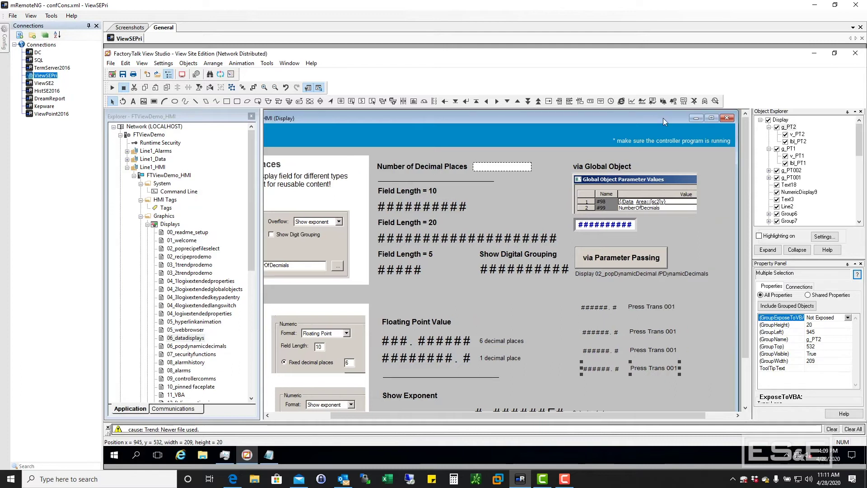
{"action": "left_click", "coordinate": [726, 118]}
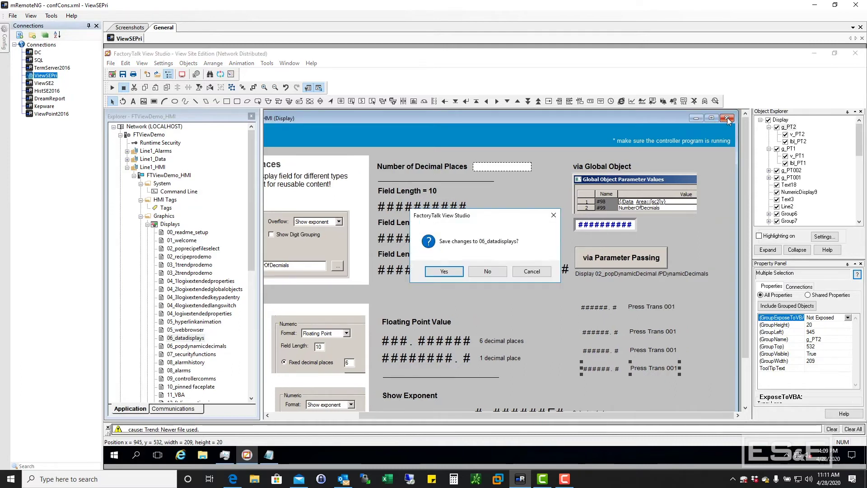
{"action": "left_click", "coordinate": [445, 272]}
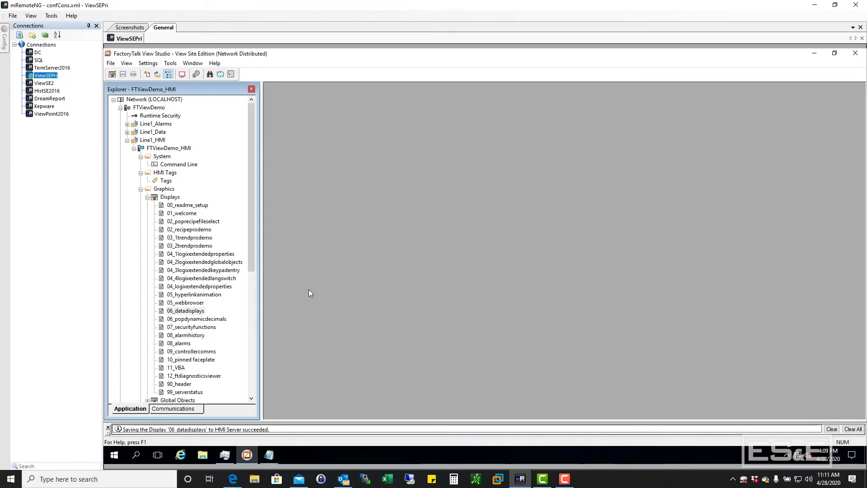
{"action": "left_click", "coordinate": [166, 197]}
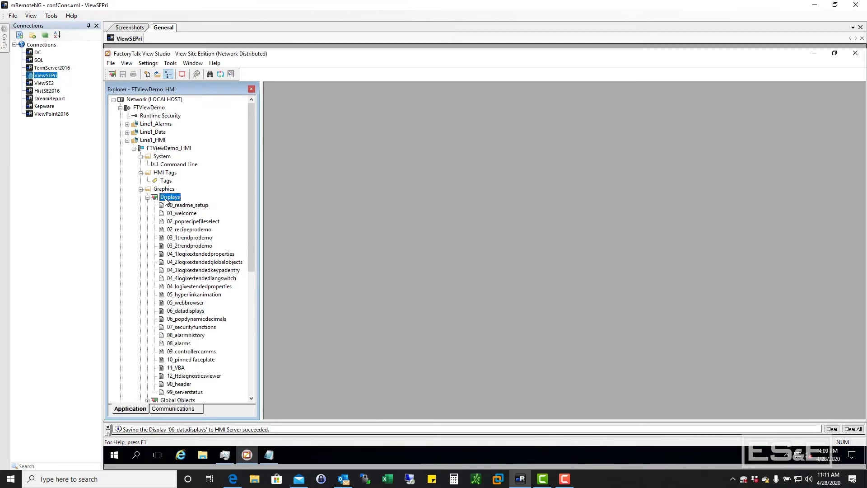
Export graphic information for 06_datadisplays only, to 06_datadisplays.xml in Documents.
{"action": "right_click", "coordinate": [166, 198]}
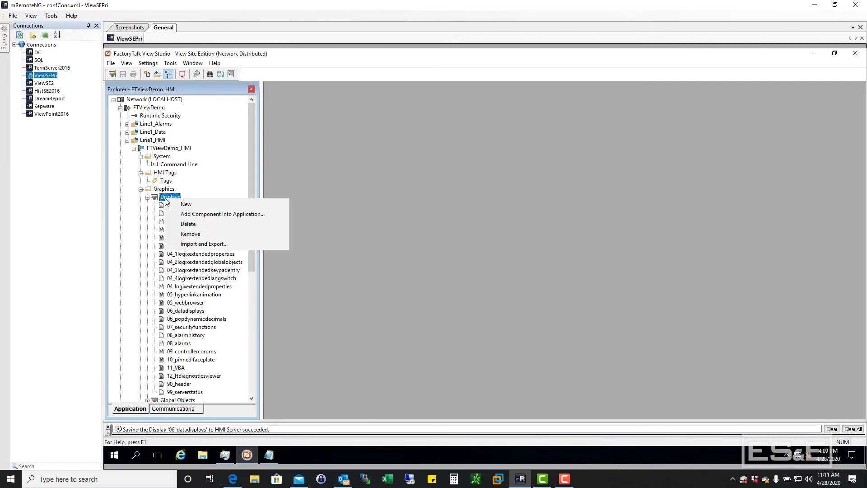
{"action": "left_click", "coordinate": [213, 244]}
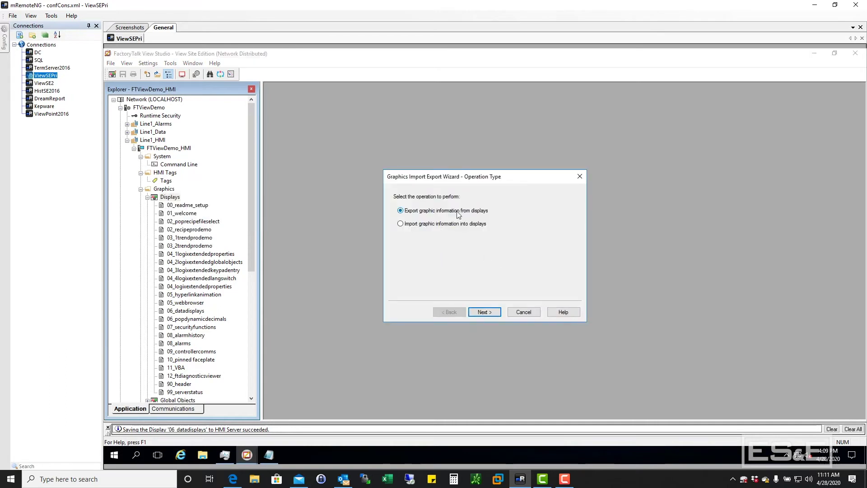
{"action": "left_click", "coordinate": [485, 312]}
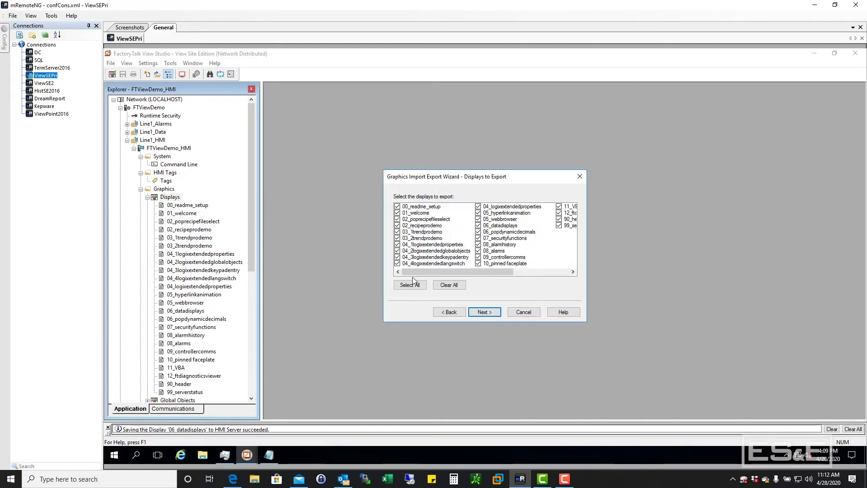
{"action": "left_click", "coordinate": [449, 285]}
{"action": "left_click", "coordinate": [479, 225]}
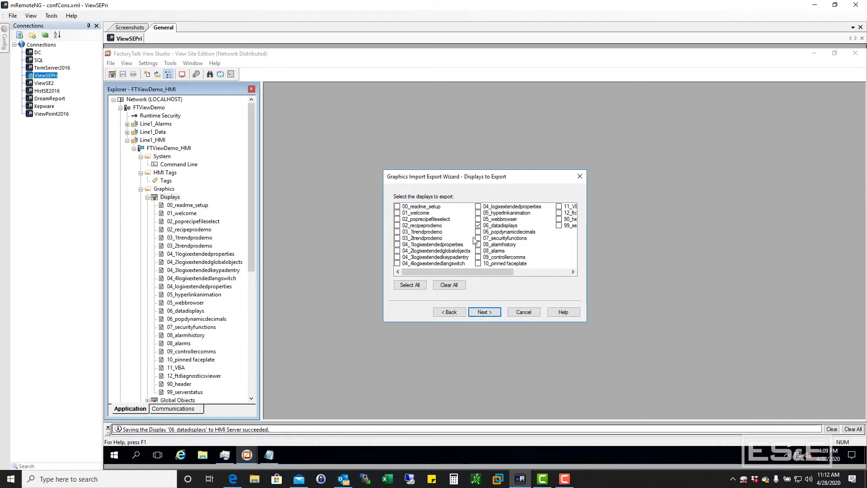
{"action": "left_click_drag", "start_coordinate": [458, 177], "coordinate": [451, 166]}
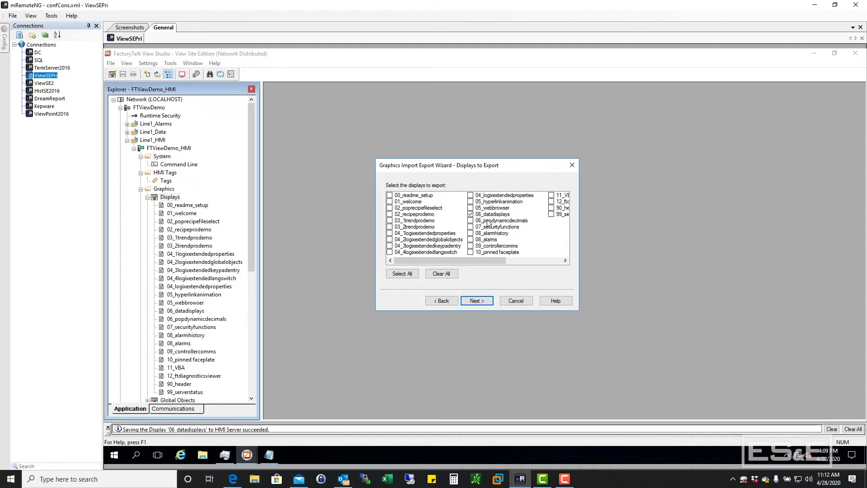
{"action": "left_click", "coordinate": [482, 302]}
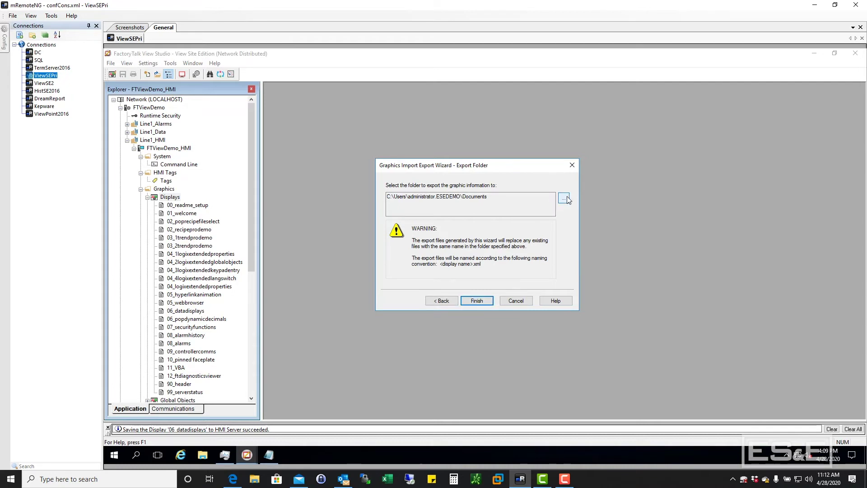
{"action": "left_click", "coordinate": [477, 301]}
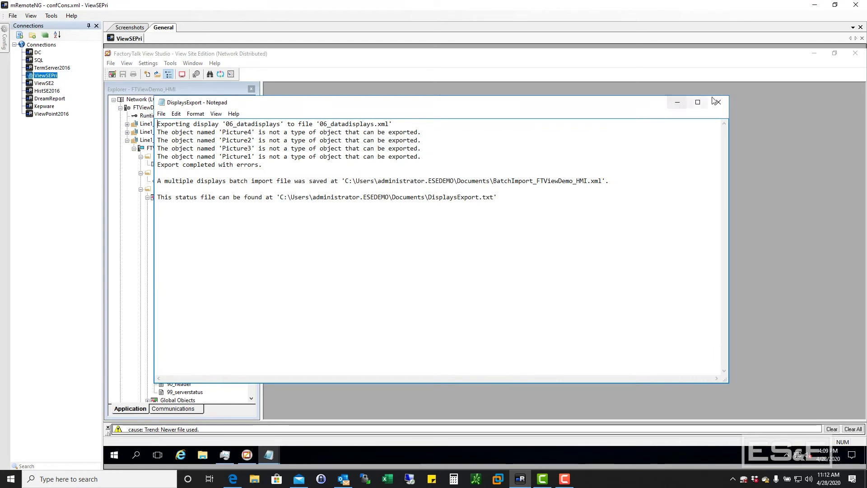
Close the export log and open Documents\06_datadisplays.xml with Notepad++.
{"action": "left_click", "coordinate": [718, 103]}
{"action": "left_click", "coordinate": [206, 459]}
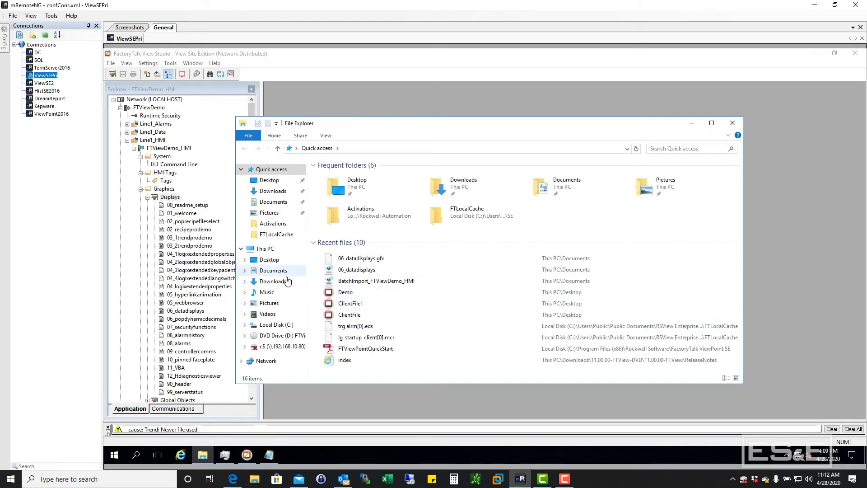
{"action": "left_click", "coordinate": [274, 270]}
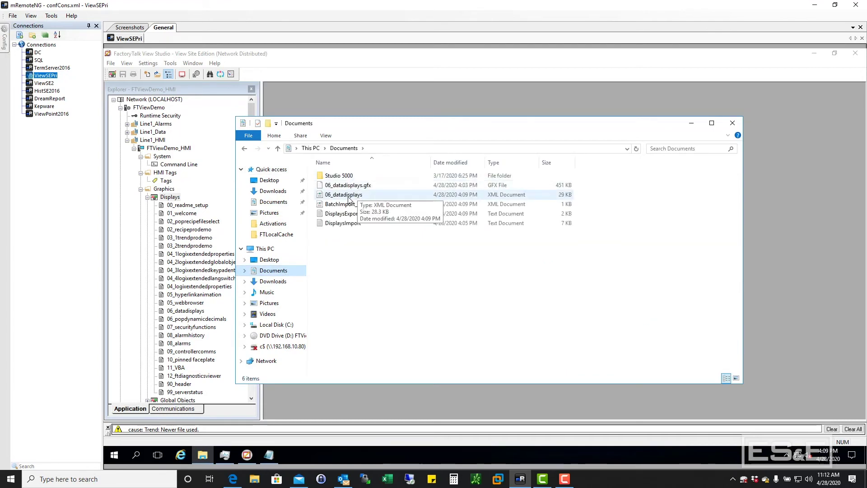
{"action": "right_click", "coordinate": [349, 197]}
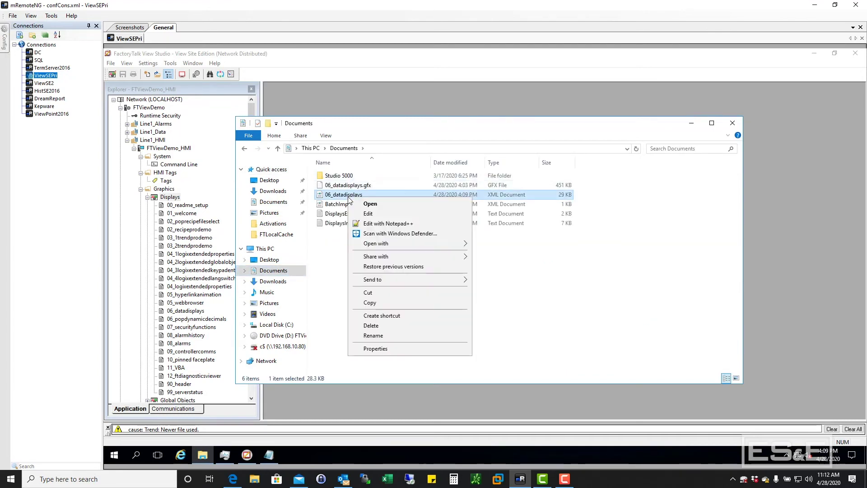
{"action": "left_click", "coordinate": [399, 228]}
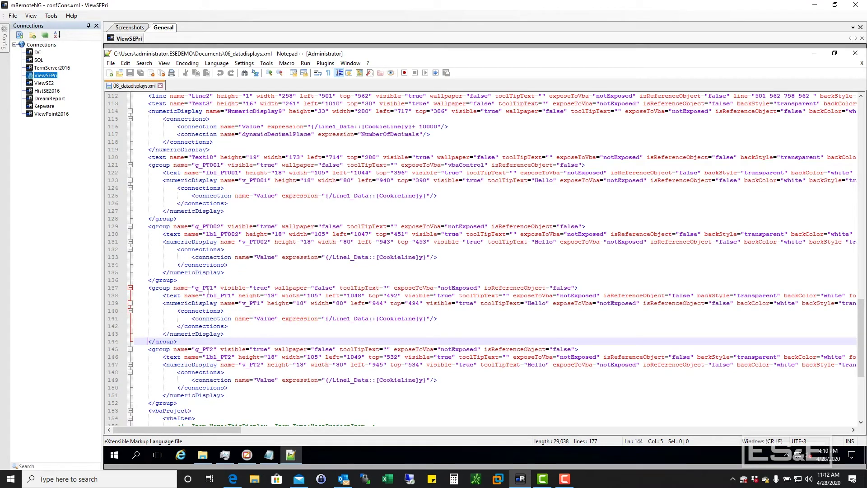
Change g_PT1, lbl_PT1 and v_PT1 to g_PT003, lbl_PT003 and v_PT003.
{"action": "double_click", "coordinate": [209, 288]}
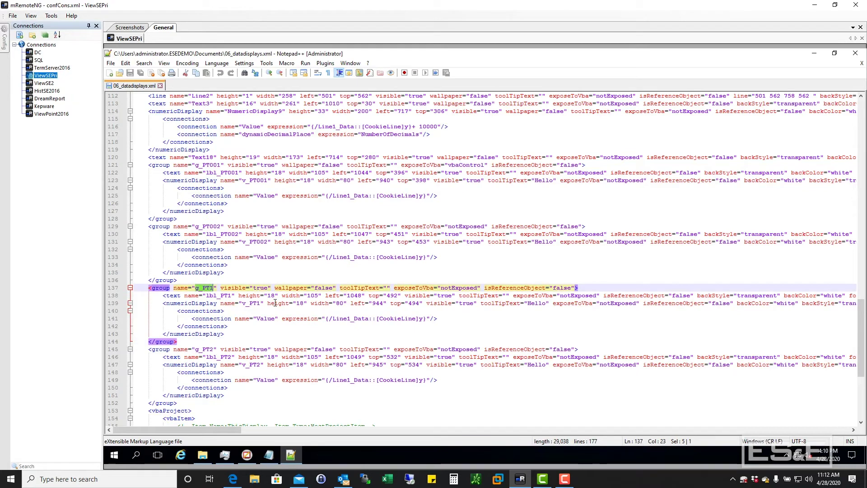
{"action": "key", "text": "Right"}
{"action": "key", "text": "BackSpace"}
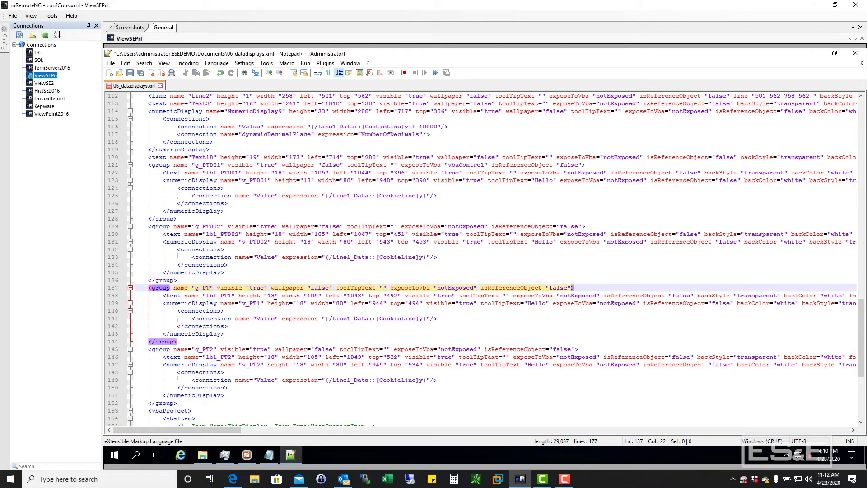
{"action": "type", "text": "003"}
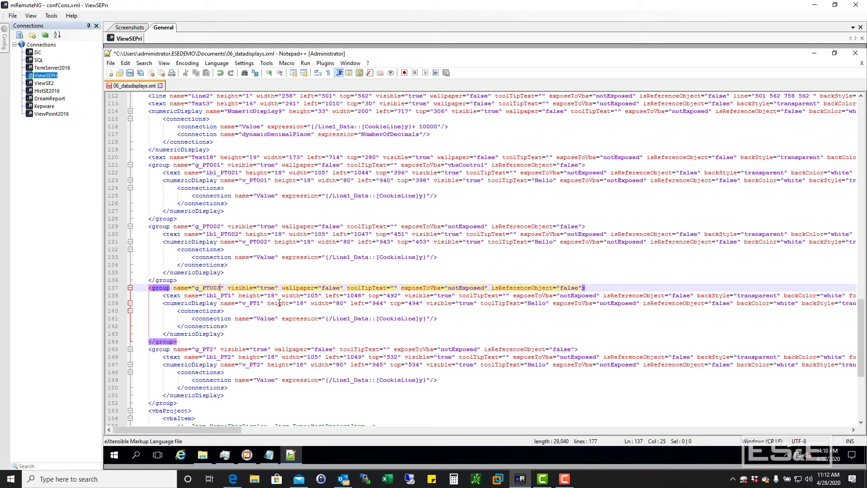
{"action": "left_click", "coordinate": [231, 296]}
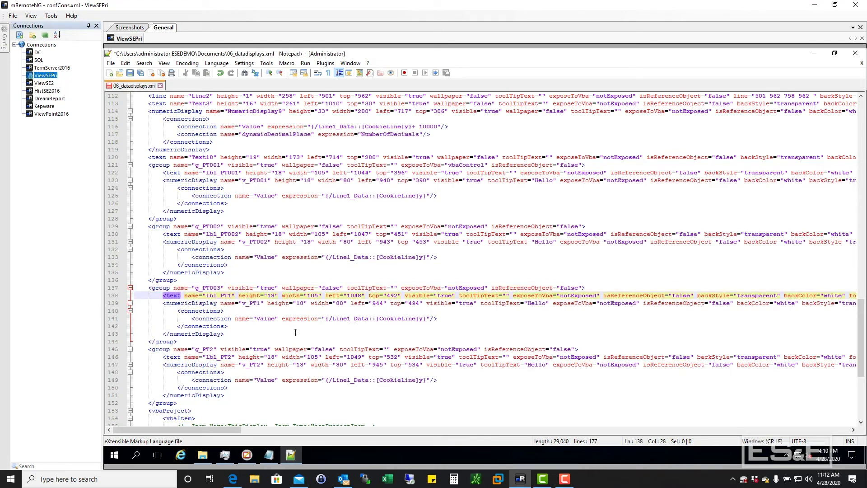
{"action": "key", "text": "BackSpace"}
{"action": "type", "text": "003"}
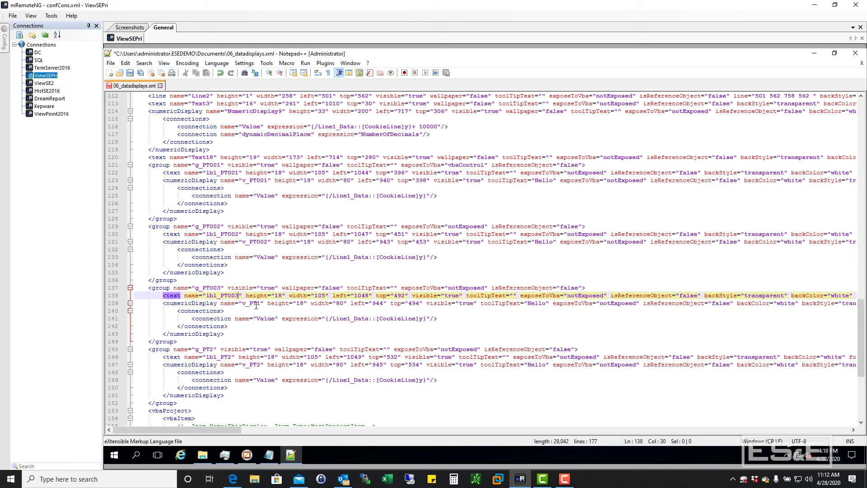
{"action": "left_click", "coordinate": [261, 303]}
{"action": "key", "text": "BackSpace"}
{"action": "type", "text": "003"}
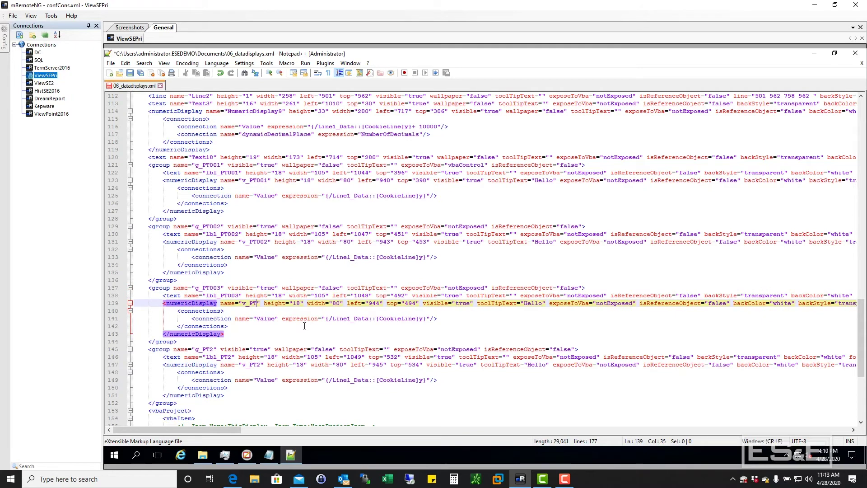
Change g_PT2, lbl_PT2 and v_PT2 to g_PT004, lbl_PT004 and v_PT004.
{"action": "left_click", "coordinate": [214, 349]}
{"action": "key", "text": "BackSpace"}
{"action": "type", "text": "004"}
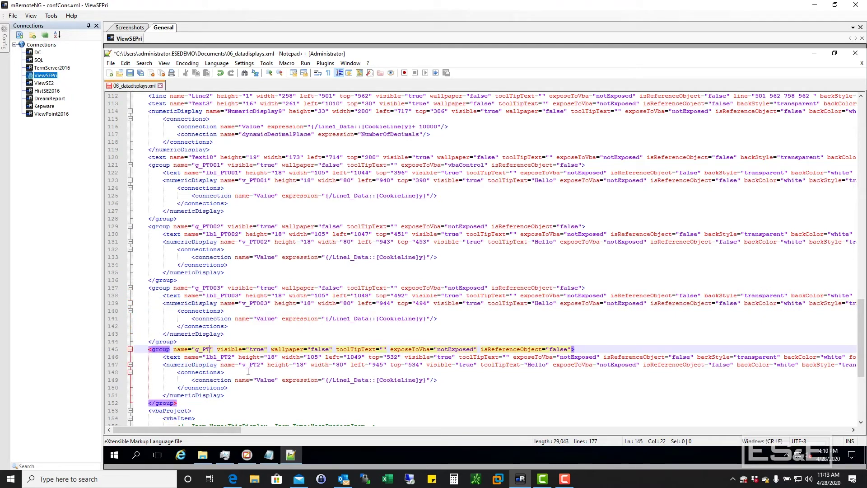
{"action": "left_click", "coordinate": [231, 357]}
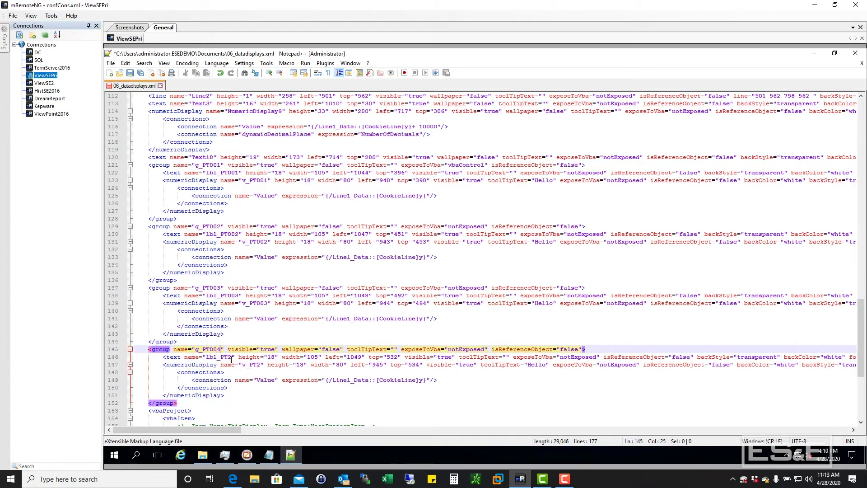
{"action": "key", "text": "BackSpace"}
{"action": "type", "text": "004"}
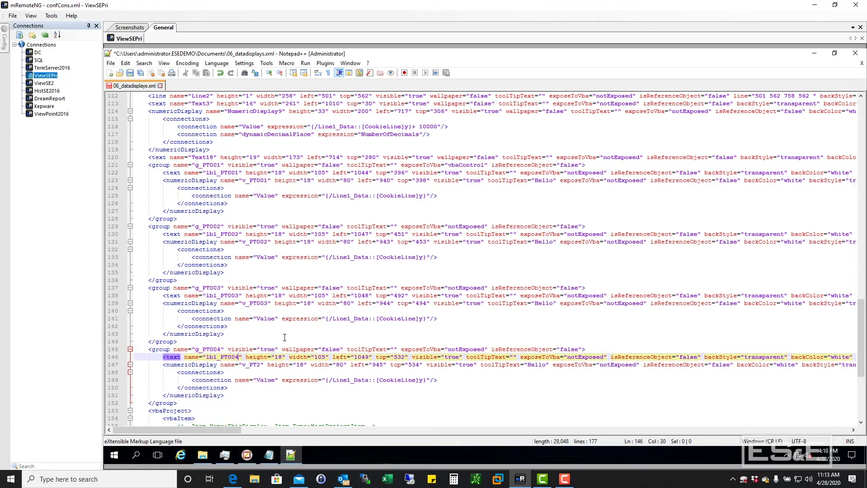
{"action": "left_click", "coordinate": [261, 365]}
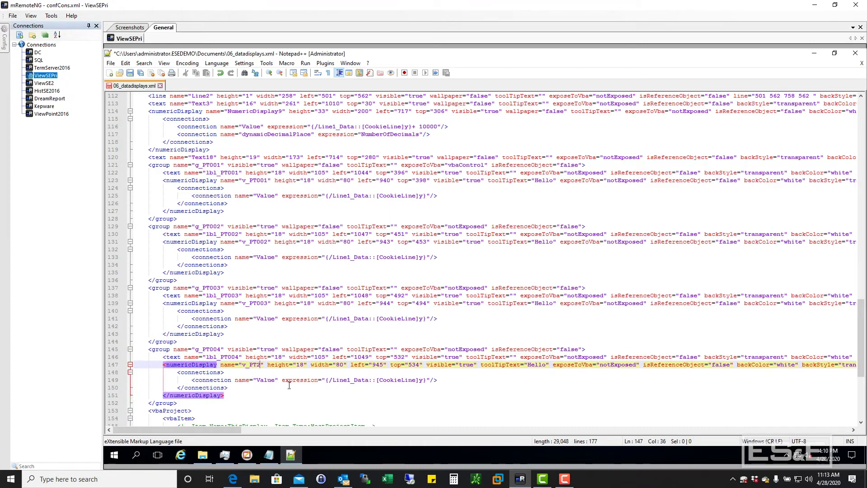
{"action": "key", "text": "BackSpace"}
{"action": "type", "text": "004"}
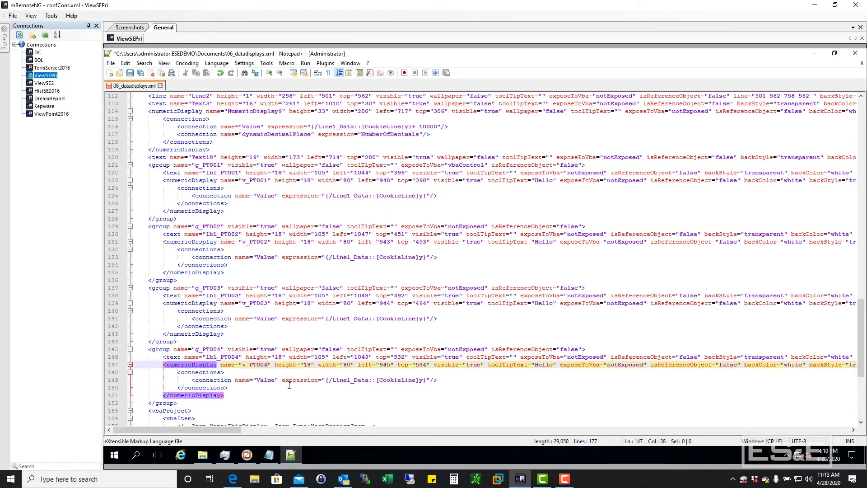
Save the edited XML file and close Notepad++.
{"action": "left_click", "coordinate": [289, 384]}
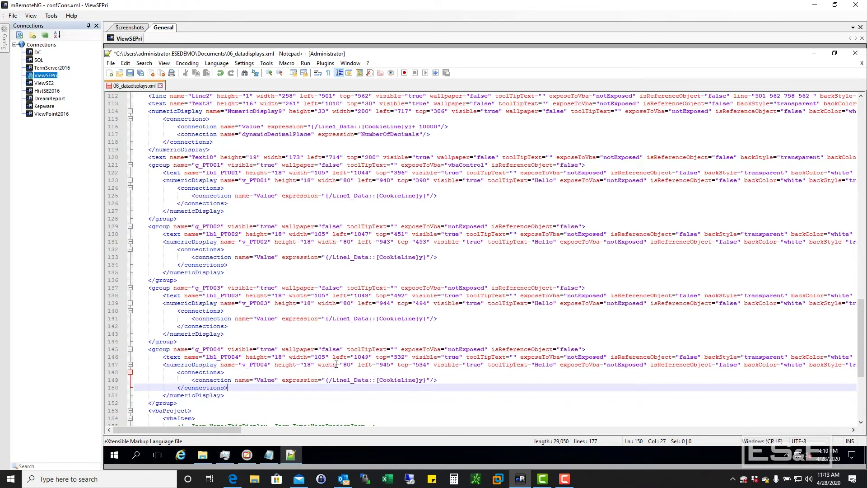
{"action": "left_click", "coordinate": [130, 73]}
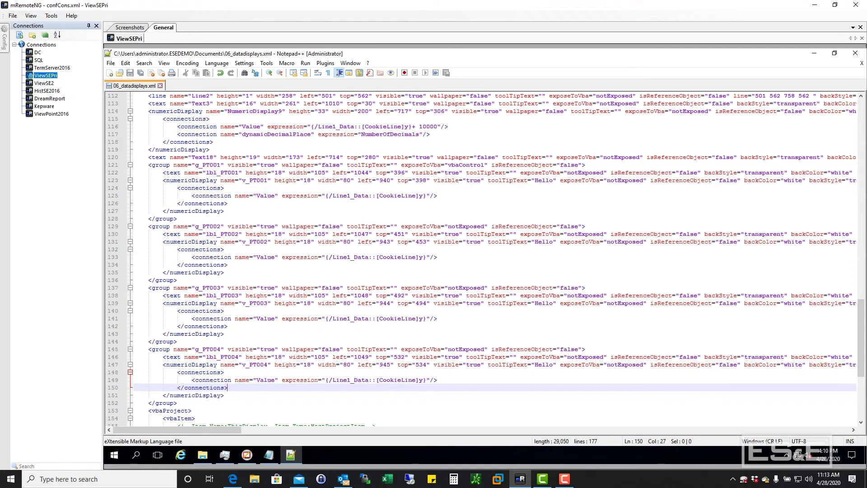
{"action": "left_click", "coordinate": [855, 53]}
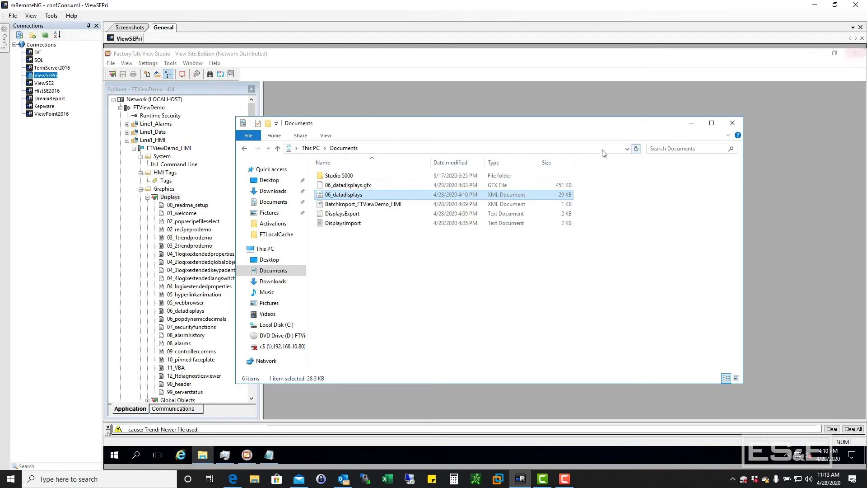
Start a graphics import with backup to Documents, choosing Single display import file.
{"action": "left_click", "coordinate": [731, 126]}
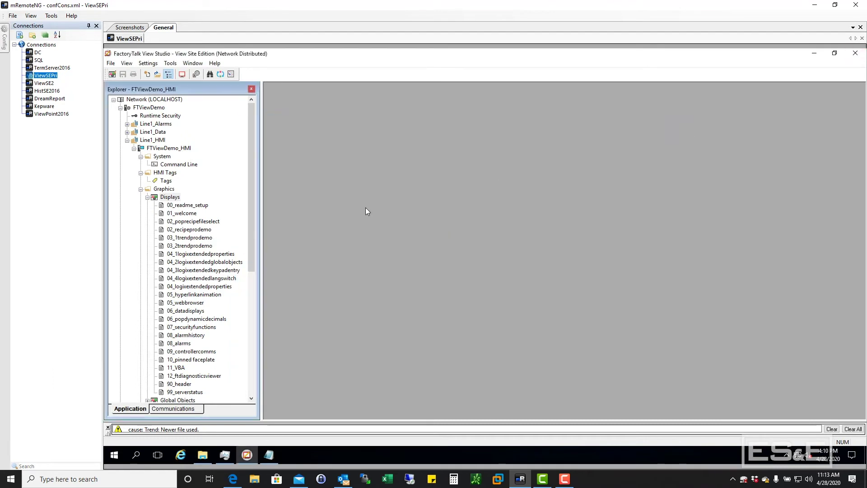
{"action": "right_click", "coordinate": [171, 199]}
{"action": "left_click", "coordinate": [206, 241]}
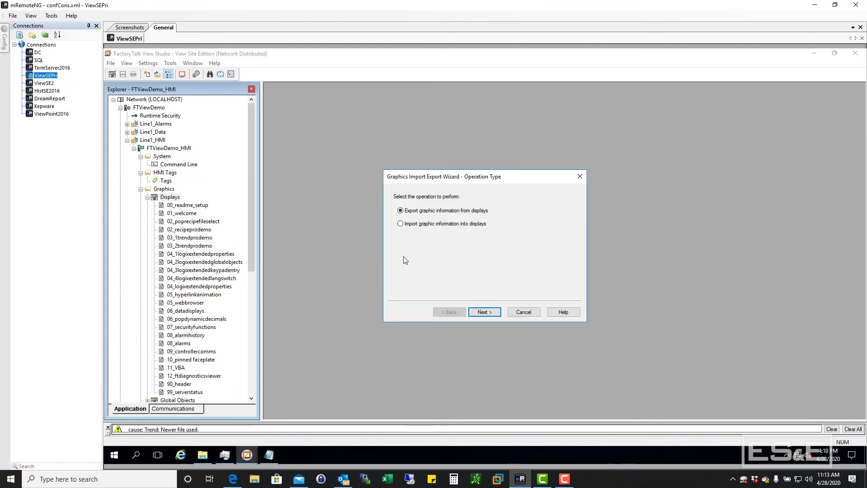
{"action": "left_click", "coordinate": [423, 225]}
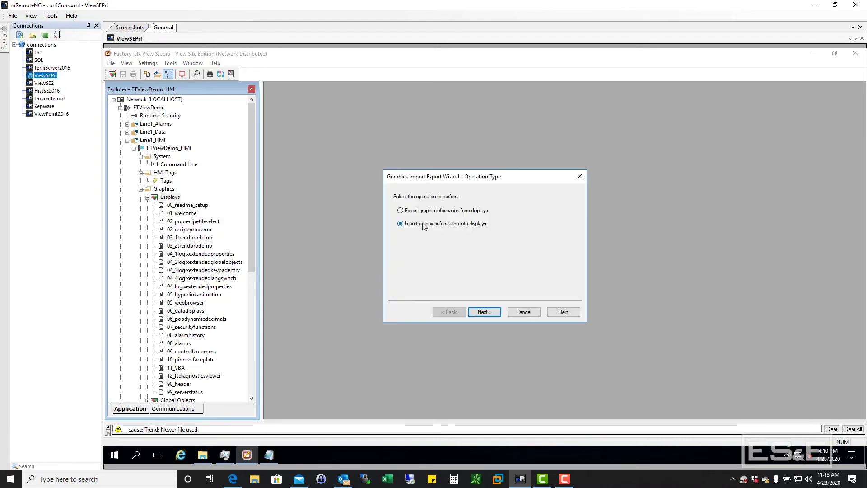
{"action": "left_click", "coordinate": [484, 312]}
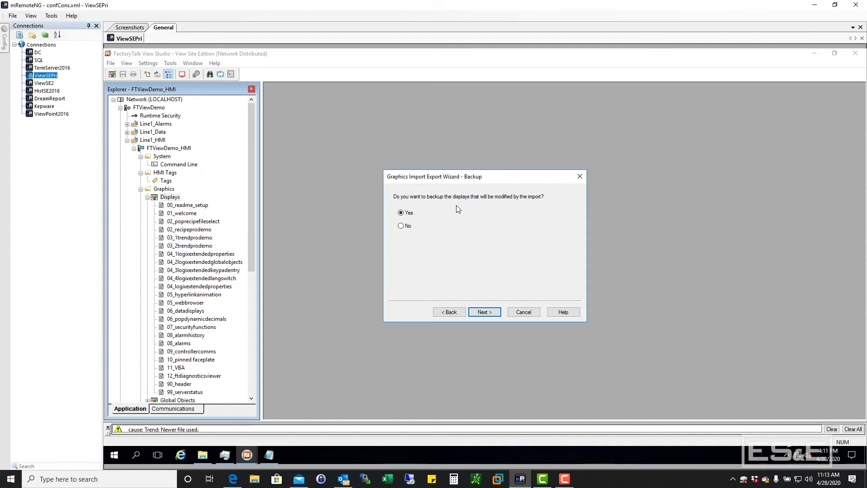
{"action": "left_click", "coordinate": [484, 313]}
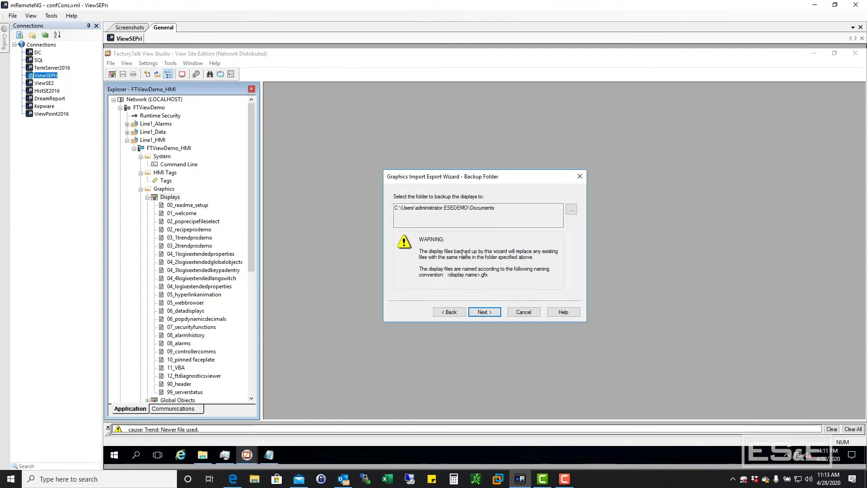
{"action": "left_click", "coordinate": [484, 312]}
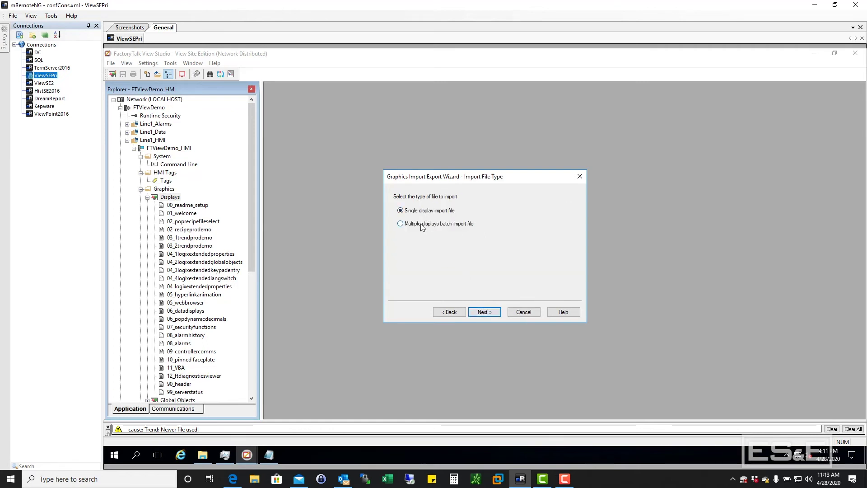
{"action": "left_click", "coordinate": [487, 313]}
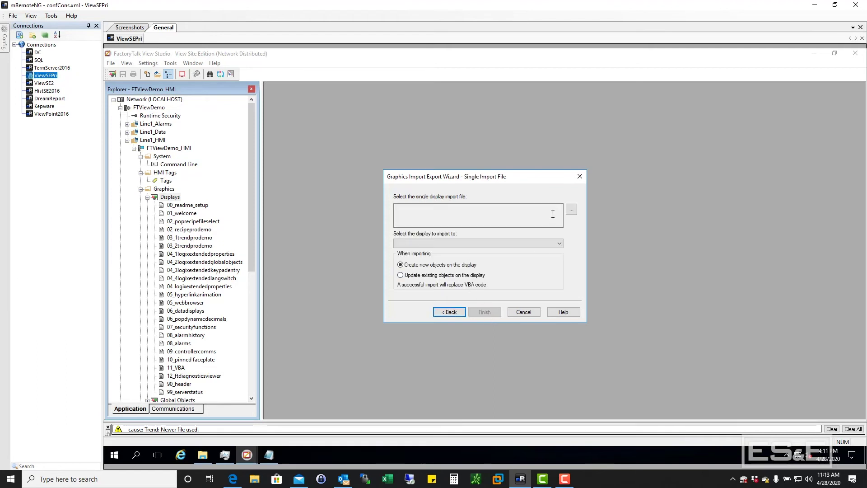
Import Documents\06_datadisplays.xml into display 06_datadisplays, creating new objects.
{"action": "left_click", "coordinate": [571, 209]}
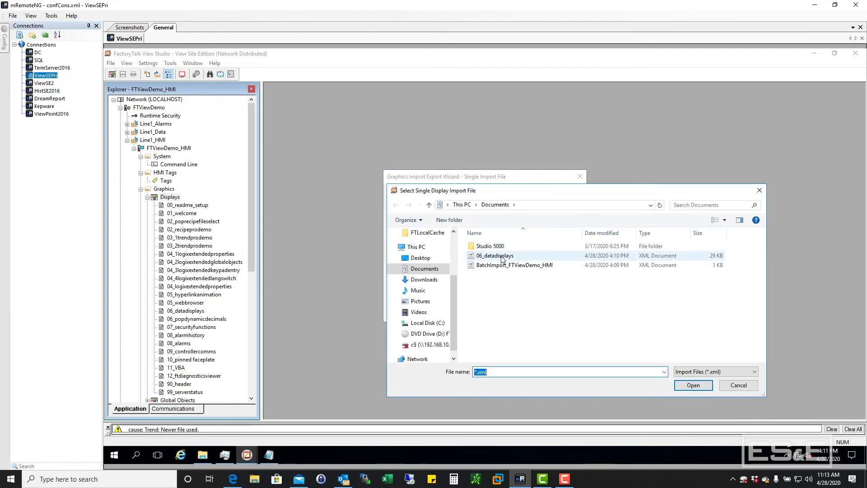
{"action": "left_click", "coordinate": [497, 255]}
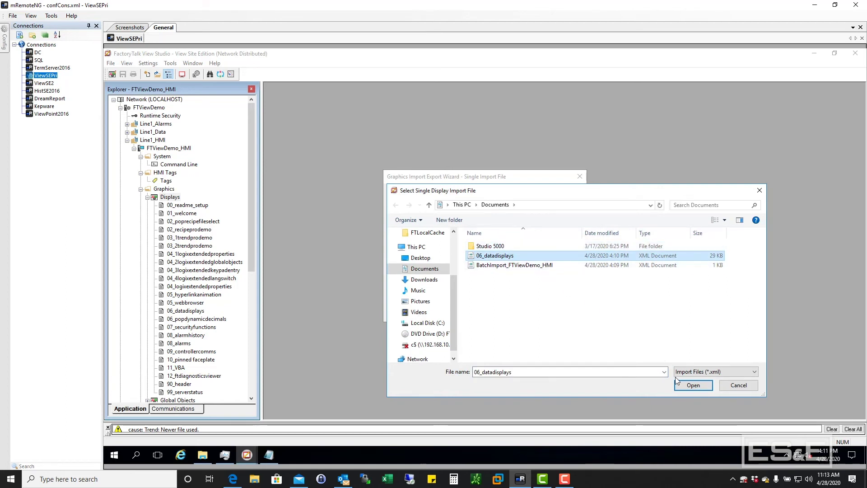
{"action": "left_click", "coordinate": [690, 385]}
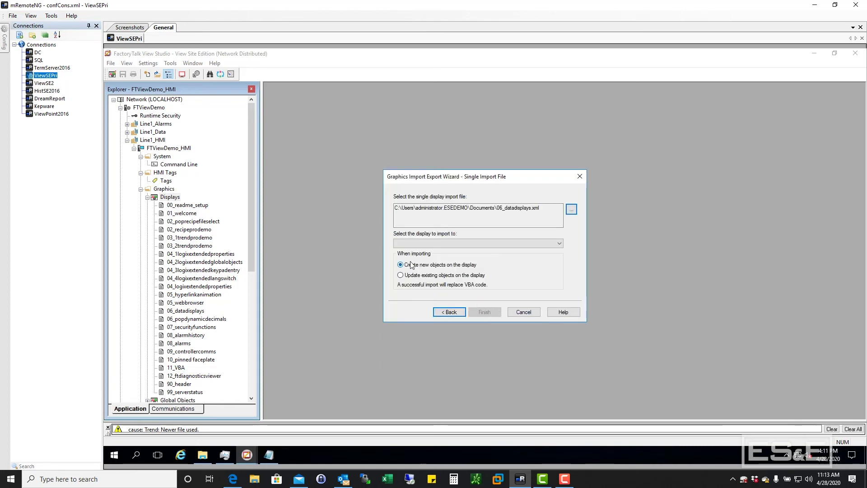
{"action": "left_click", "coordinate": [559, 244]}
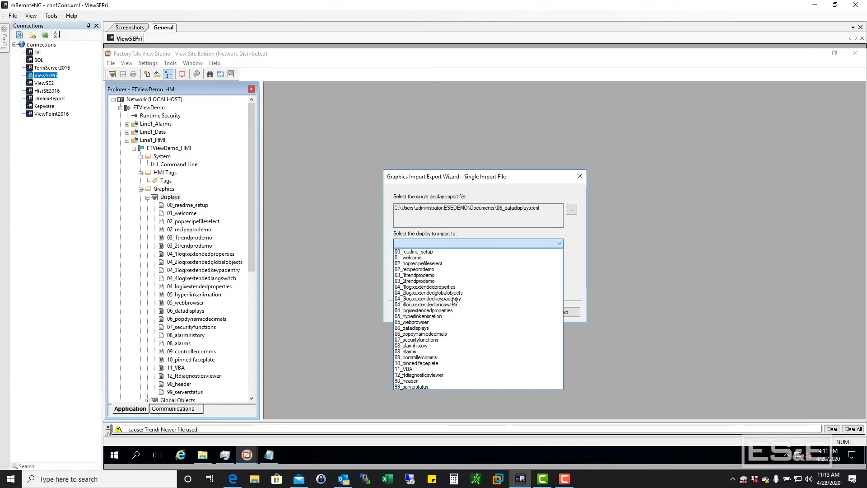
{"action": "left_click", "coordinate": [441, 329]}
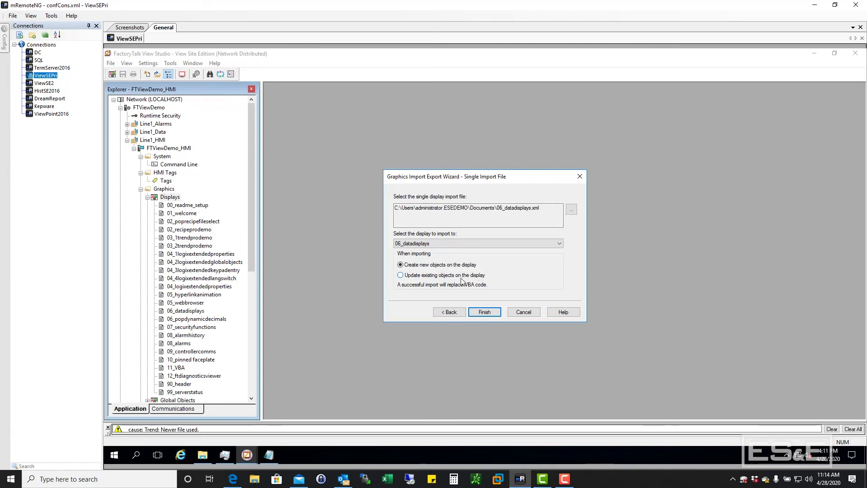
{"action": "left_click", "coordinate": [484, 312]}
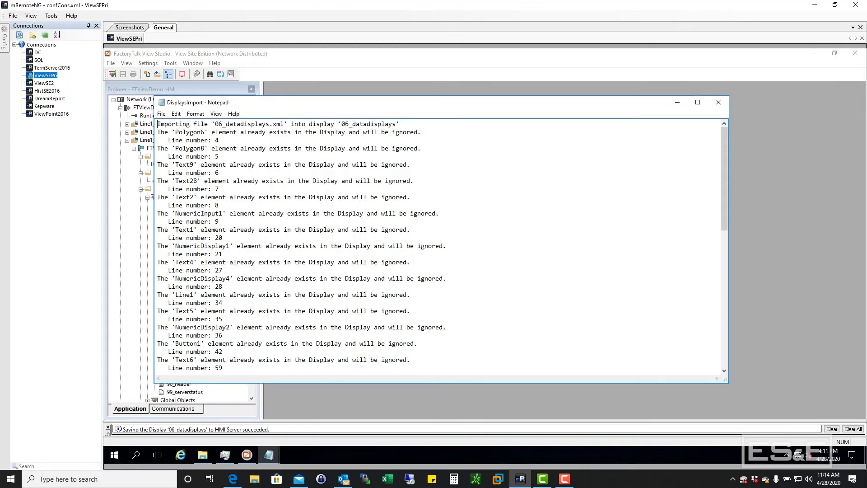
Read the DisplaysImport log down to 'Import completed with errors' and close Notepad.
{"action": "scroll", "coordinate": [291, 184], "scroll_direction": "down", "scroll_amount": 17}
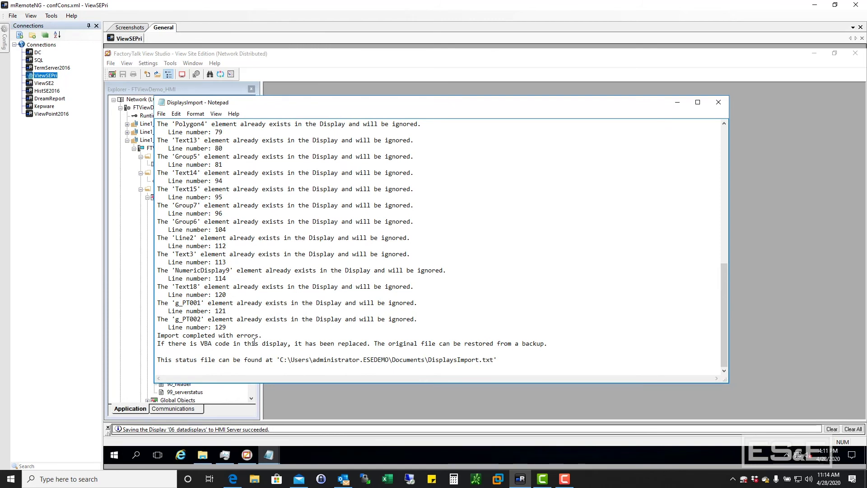
{"action": "left_click", "coordinate": [717, 103]}
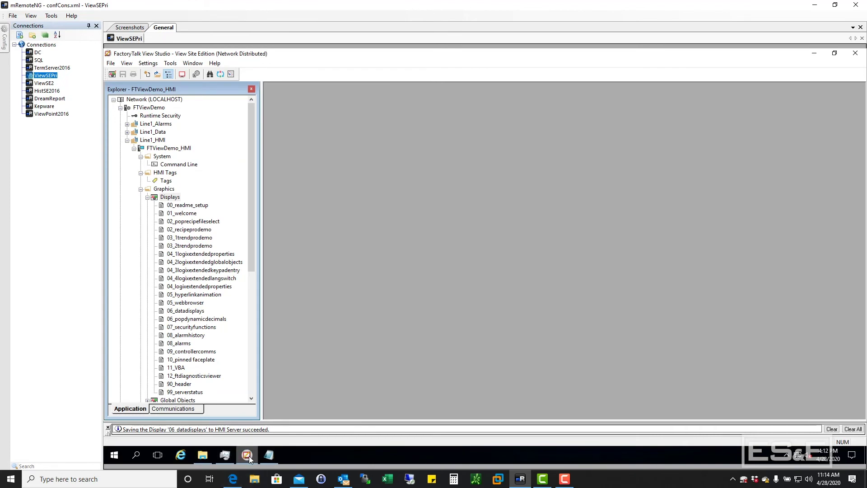
Open the 06_datadisplays display and review its groups in Object Explorer, expanding g_PT004.
{"action": "double_click", "coordinate": [193, 311]}
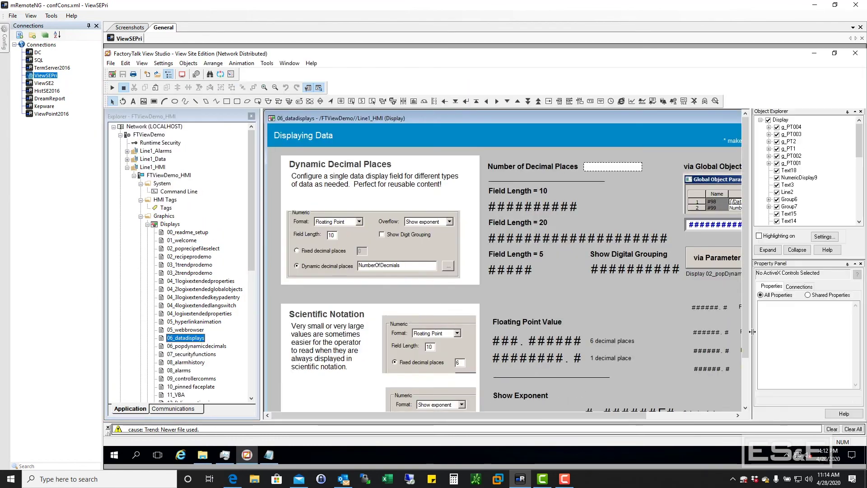
{"action": "scroll", "coordinate": [734, 378], "scroll_direction": "down", "scroll_amount": 2}
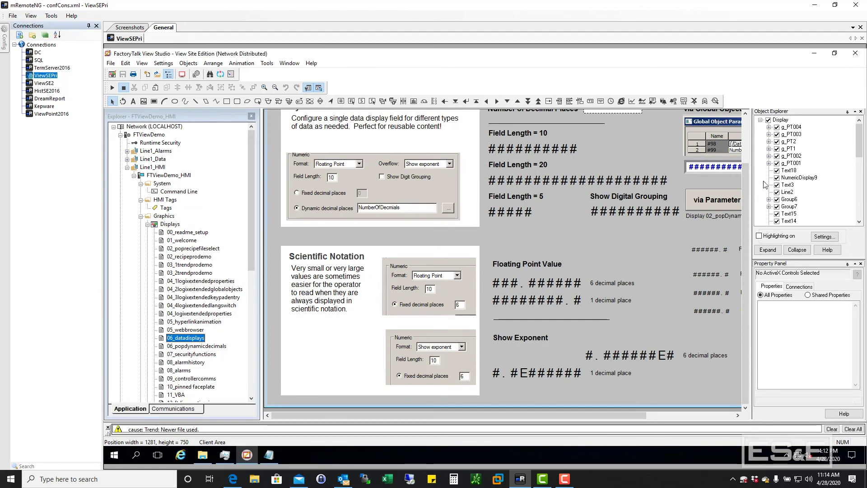
{"action": "left_click_drag", "start_coordinate": [607, 416], "coordinate": [692, 415]}
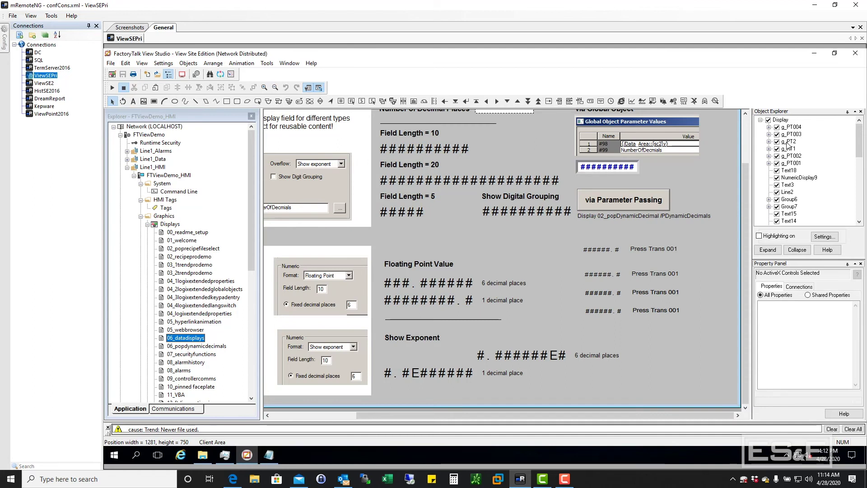
{"action": "left_click", "coordinate": [788, 141]}
{"action": "double_click", "coordinate": [791, 130]}
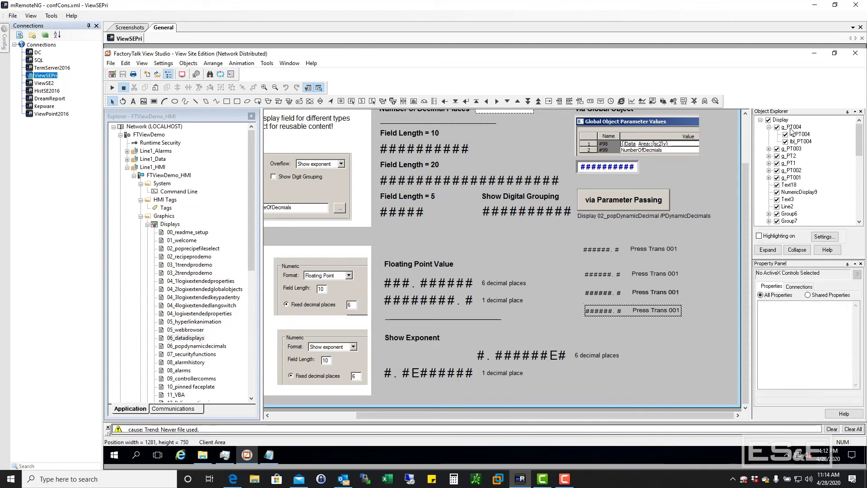
{"action": "left_click", "coordinate": [791, 126]}
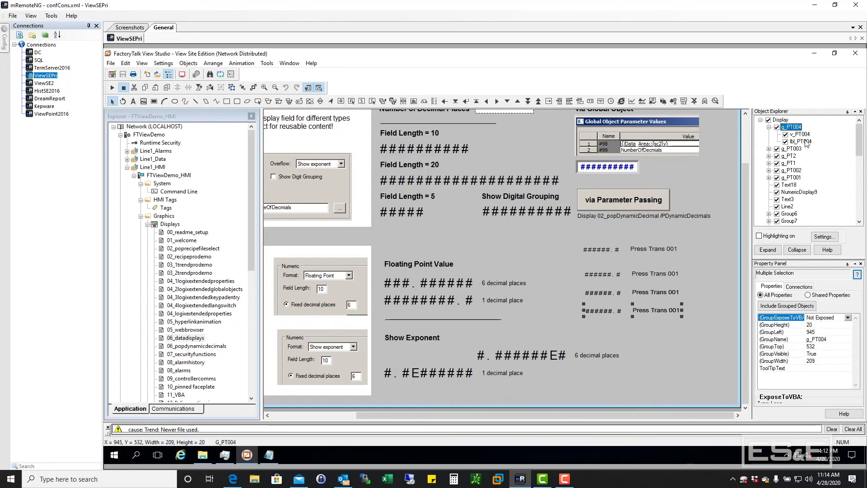
Delete the old g_PT2 and g_PT1 groups, leaving g_PT001 through g_PT004.
{"action": "left_click", "coordinate": [791, 157]}
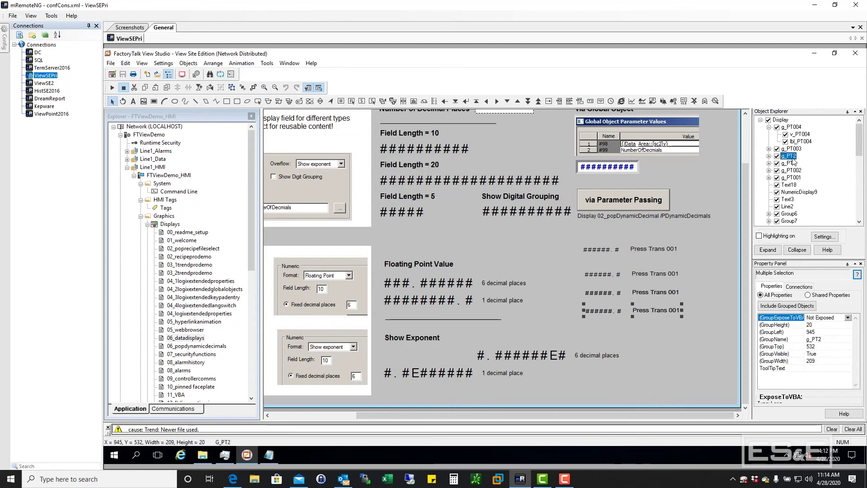
{"action": "right_click", "coordinate": [793, 157]}
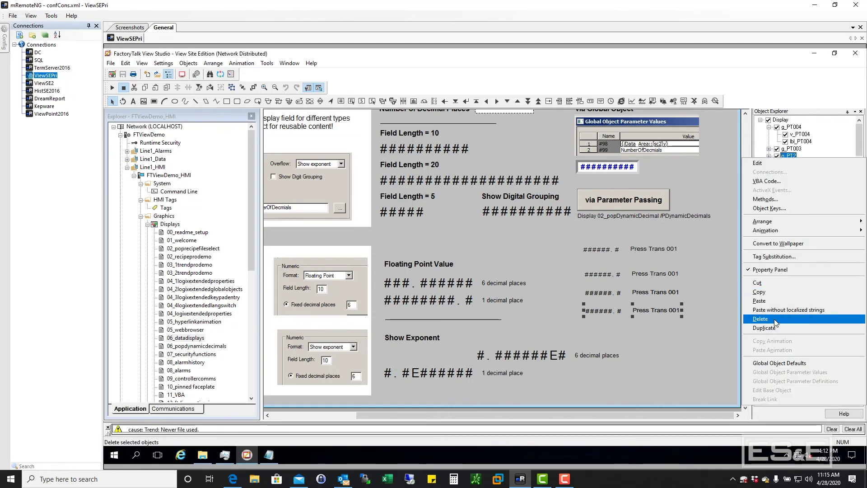
{"action": "left_click", "coordinate": [774, 318]}
{"action": "left_click", "coordinate": [795, 157]}
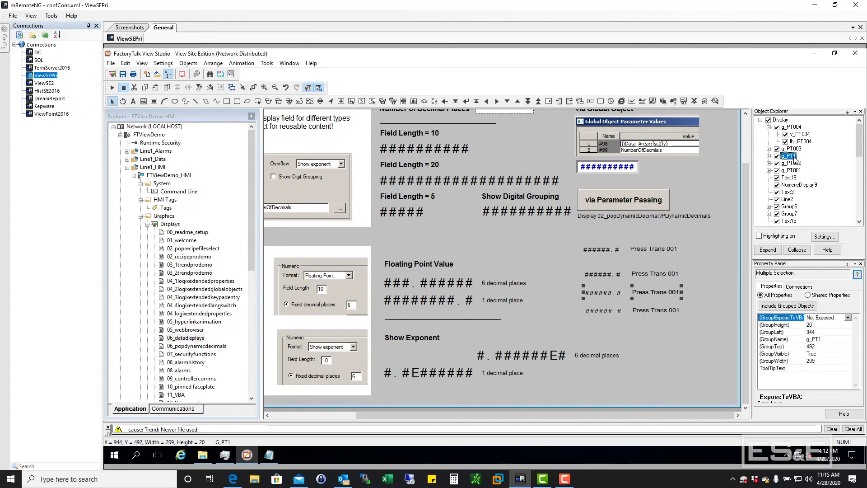
{"action": "right_click", "coordinate": [795, 157]}
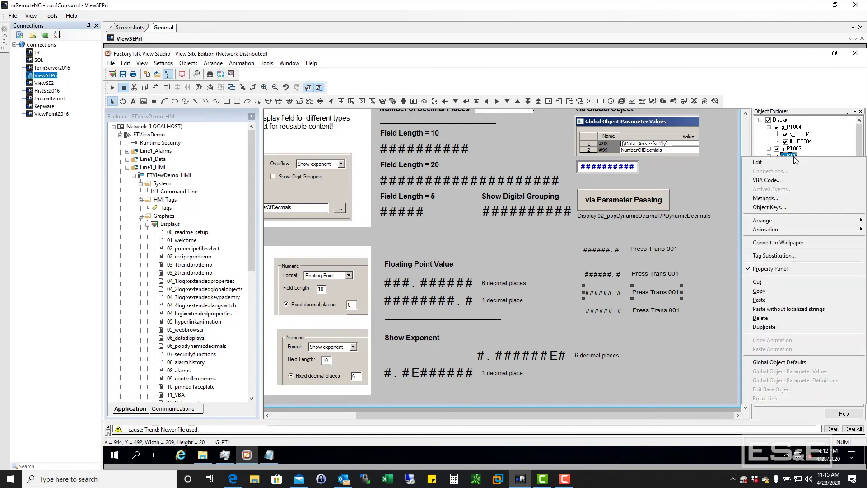
{"action": "left_click", "coordinate": [776, 318]}
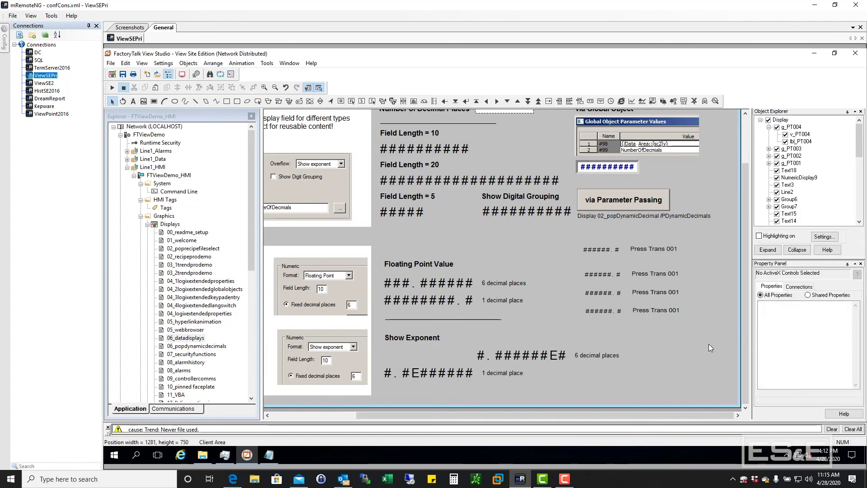
{"action": "left_click", "coordinate": [647, 291]}
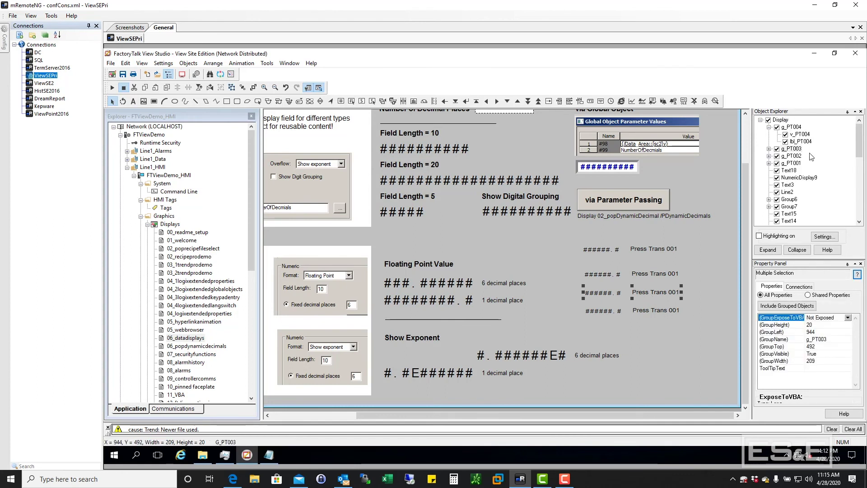
Expand g_PT003 and confirm label lbl_PT003 still reads Press Trans 001.
{"action": "left_click", "coordinate": [769, 149]}
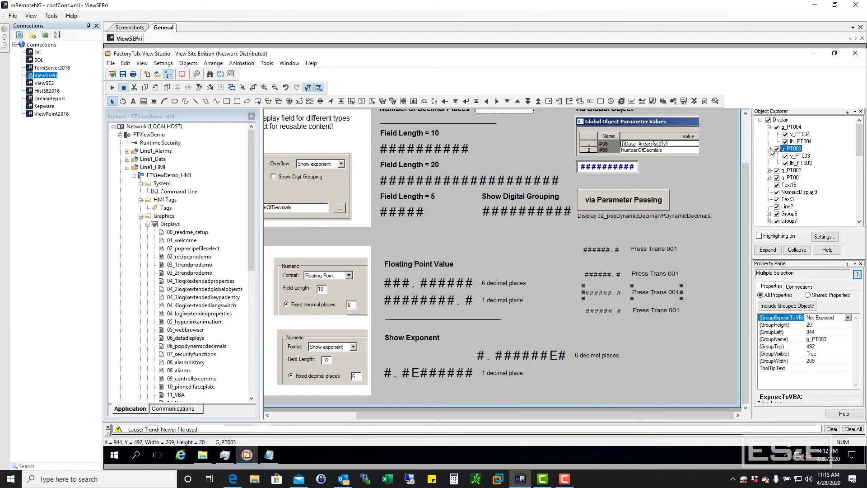
{"action": "left_click", "coordinate": [802, 163]}
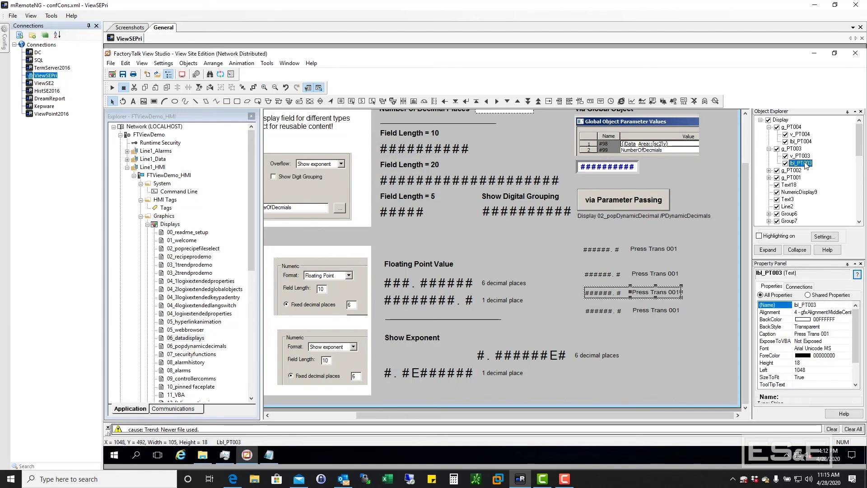
{"action": "double_click", "coordinate": [805, 164]}
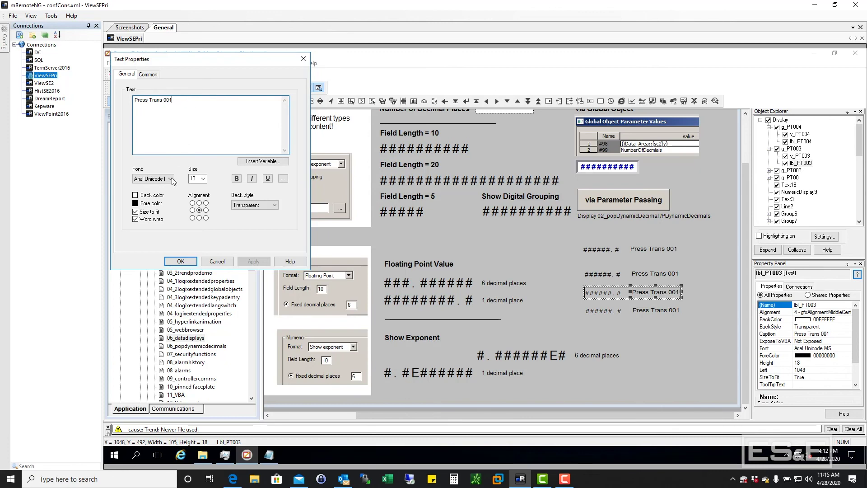
{"action": "left_click", "coordinate": [212, 261]}
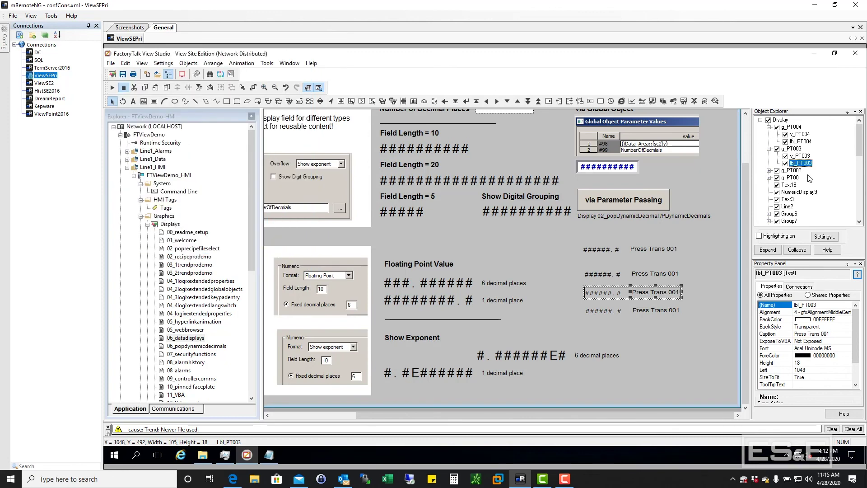
{"action": "left_click", "coordinate": [698, 343]}
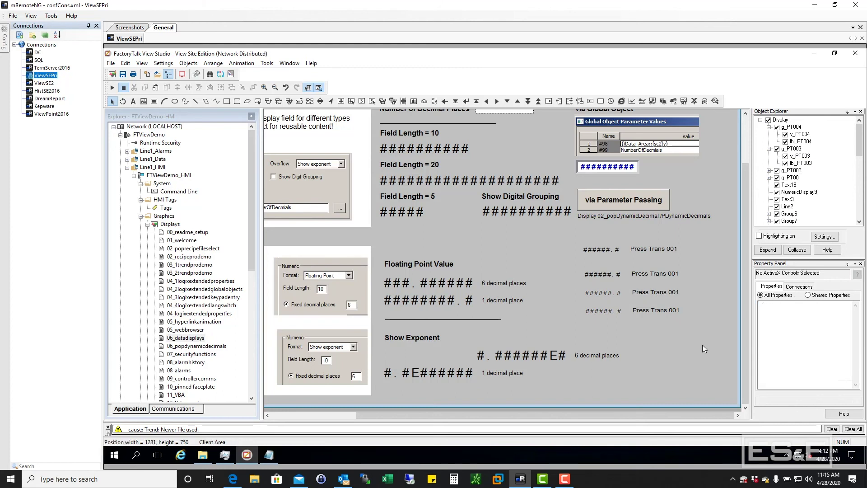